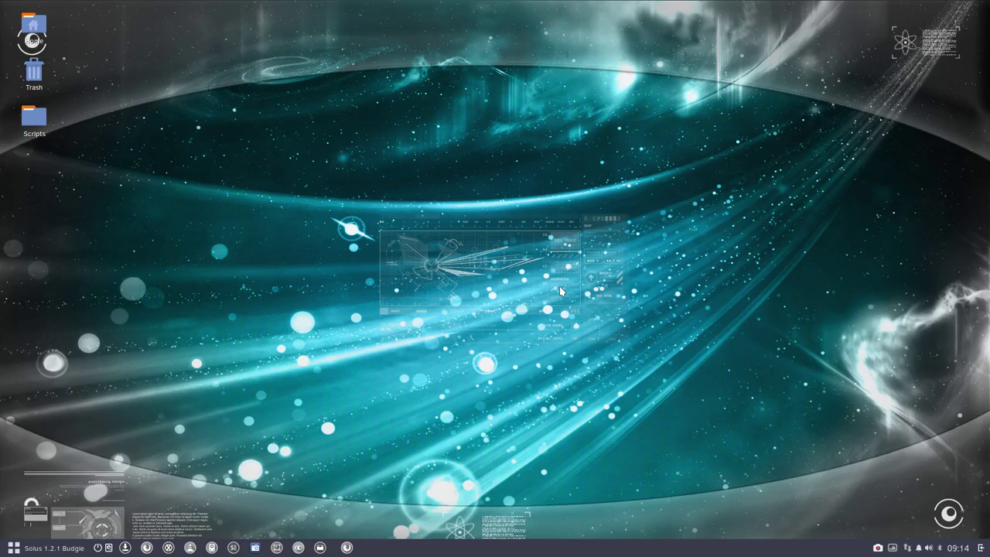
Step: Glance at the Budgie Menu, switch to the orange sandstone wallpaper via Variety, then reopen the menu
{"action": "left_click", "coordinate": [33, 549]}
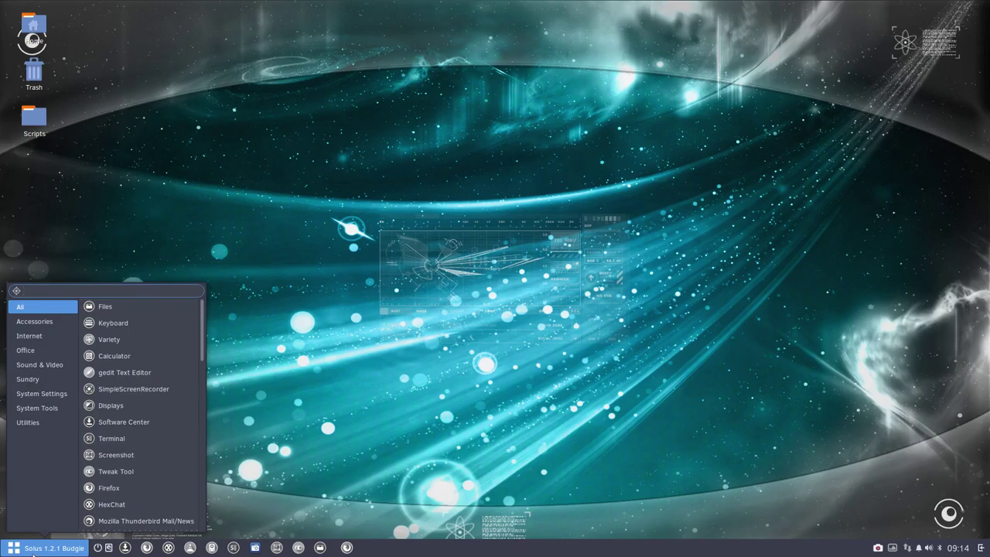
{"action": "left_click", "coordinate": [340, 489]}
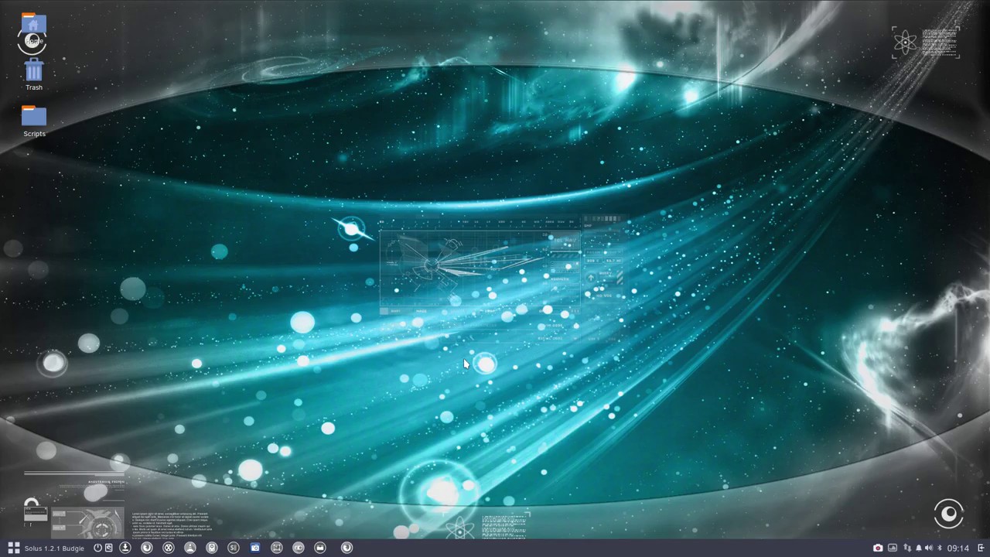
{"action": "left_click", "coordinate": [891, 549]}
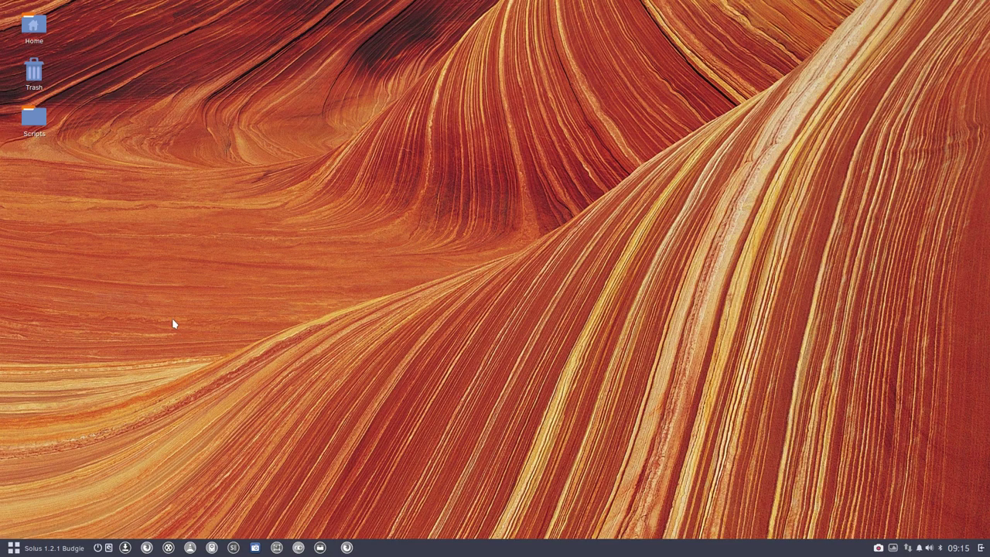
{"action": "left_click", "coordinate": [22, 549]}
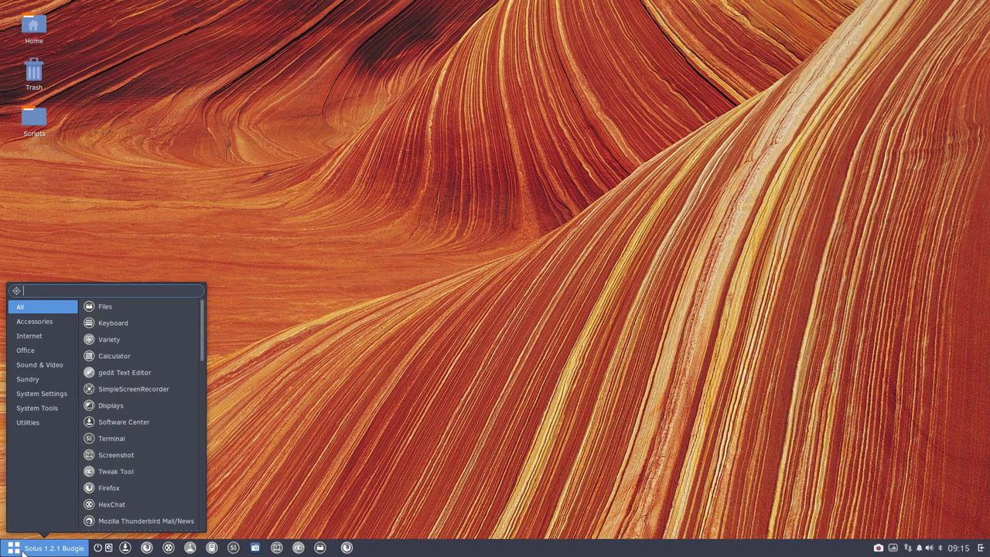
Step: Browse the menu's Utilities and System Tools categories, then launch Settings from Raven
{"action": "left_click", "coordinate": [43, 423]}
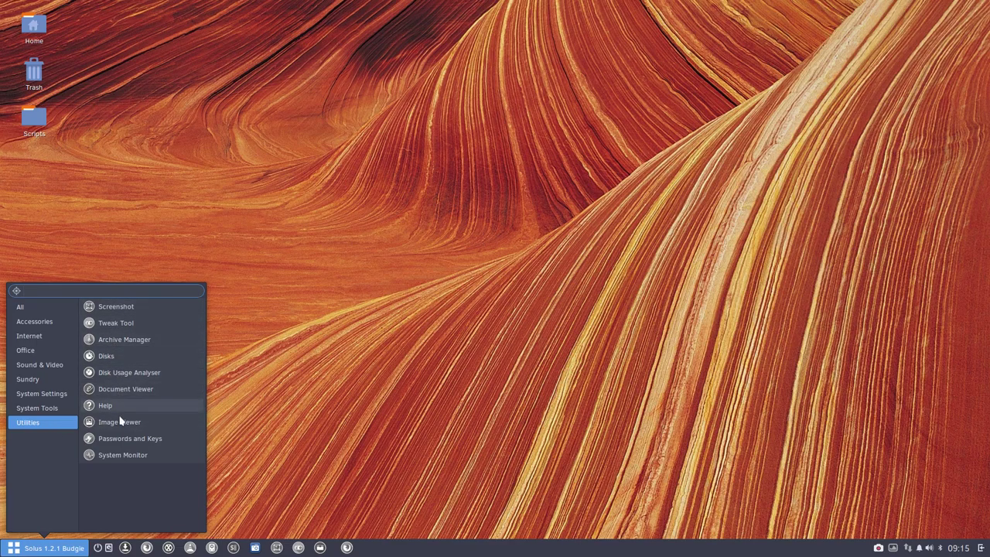
{"action": "left_click", "coordinate": [57, 414]}
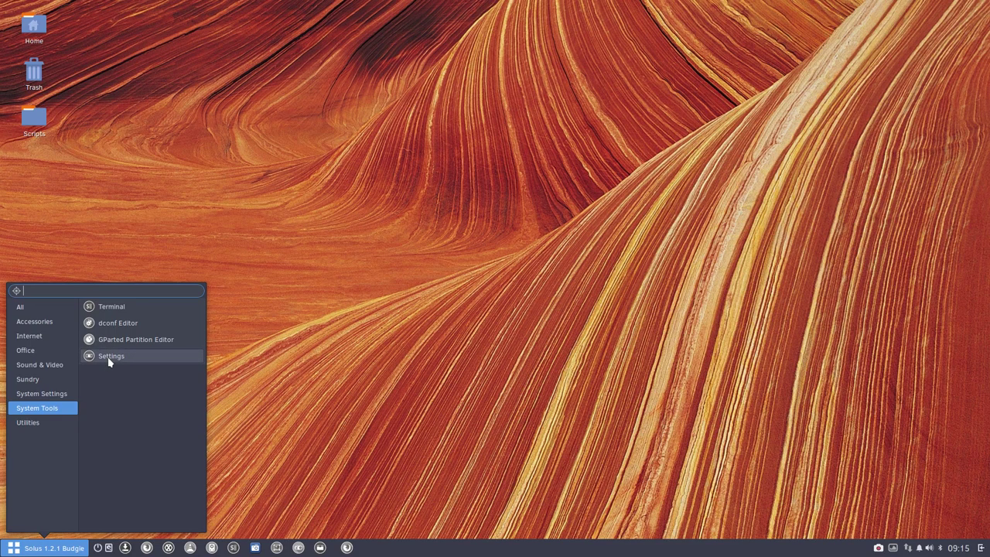
{"action": "left_click", "coordinate": [575, 325]}
{"action": "left_click", "coordinate": [977, 546]}
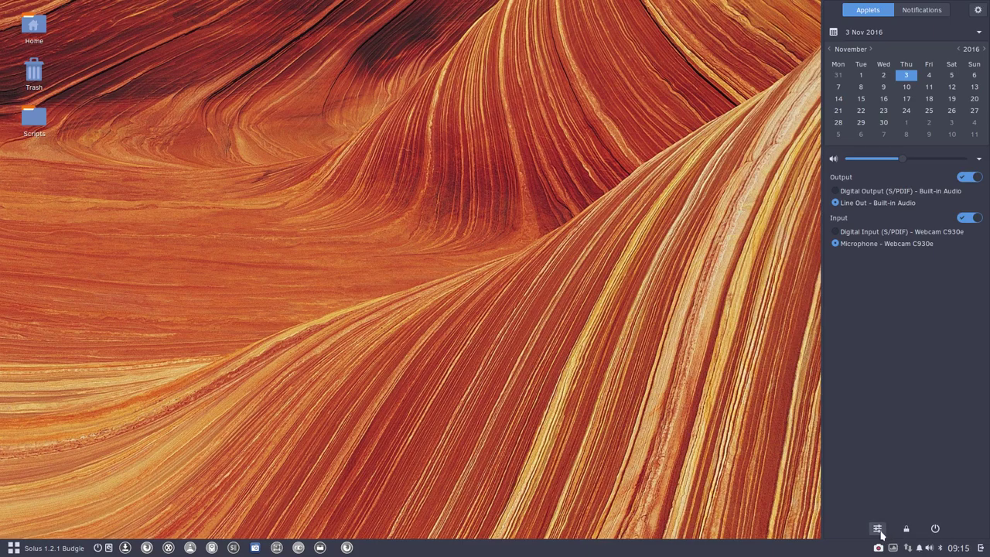
{"action": "left_click", "coordinate": [878, 530]}
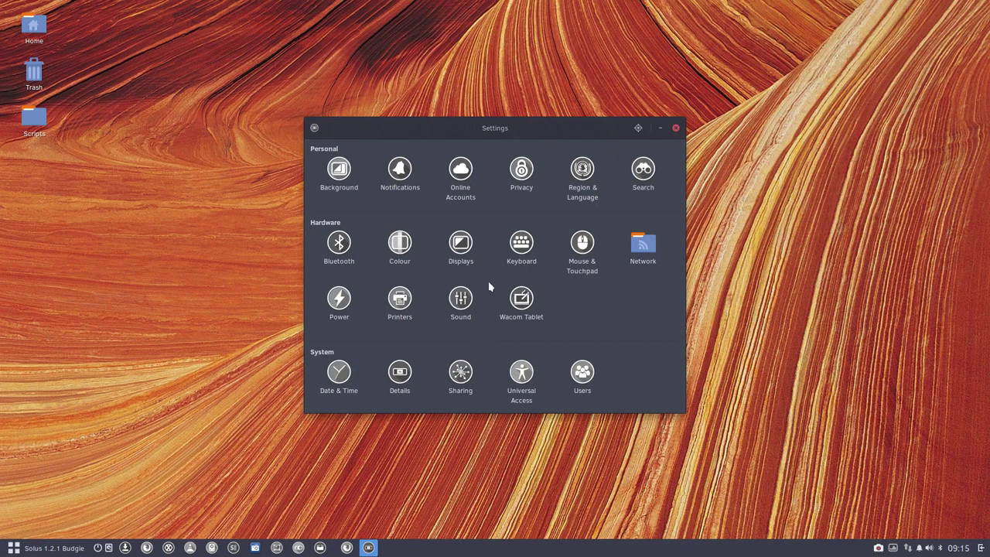
{"action": "left_click_drag", "start_coordinate": [496, 133], "coordinate": [493, 115]}
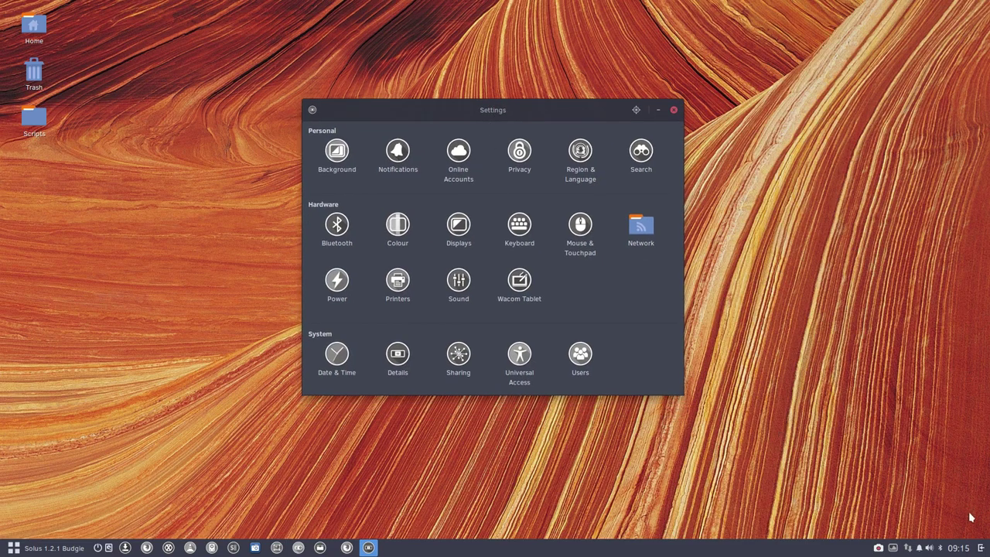
Step: View Raven's Notifications and Budgie Settings panels, then open Background settings
{"action": "left_click", "coordinate": [981, 548]}
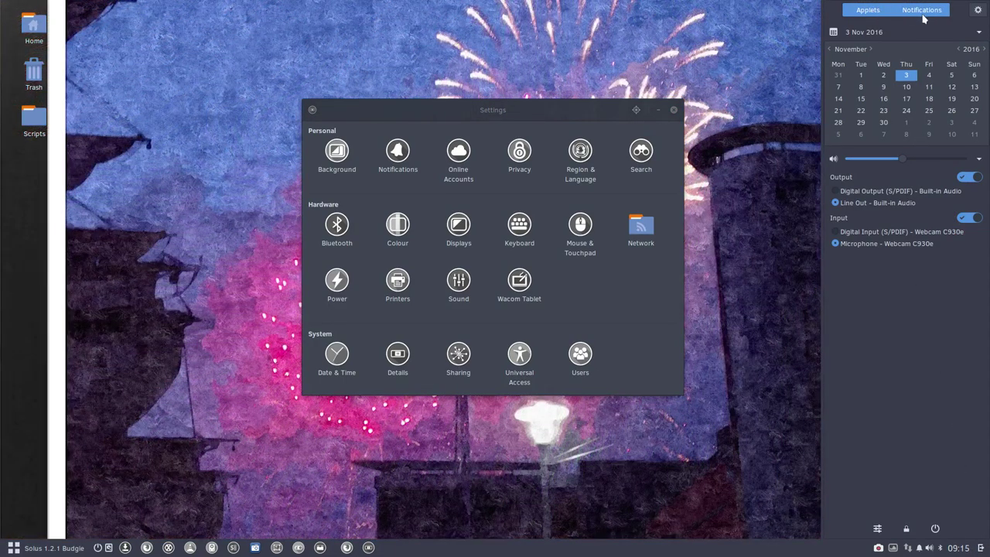
{"action": "left_click", "coordinate": [922, 10]}
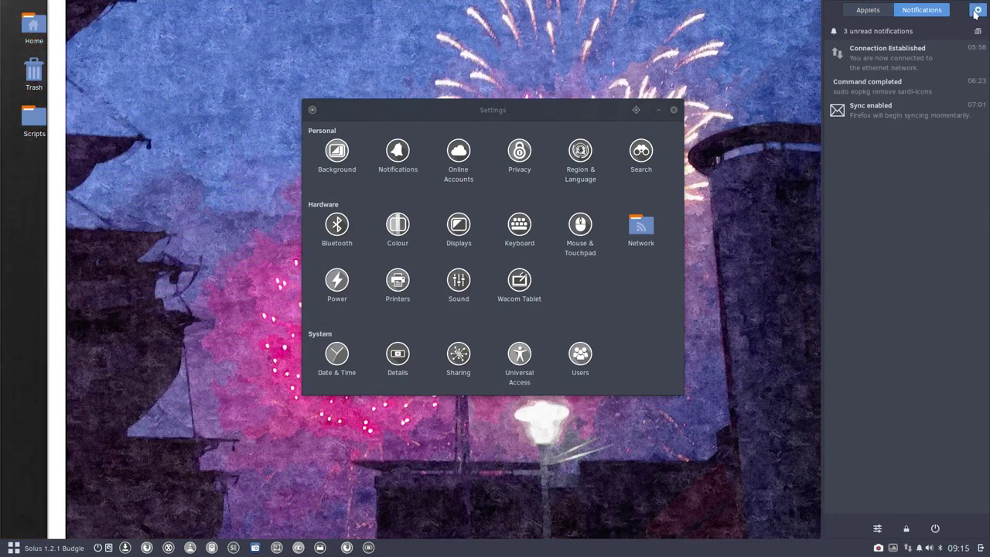
{"action": "left_click", "coordinate": [977, 10]}
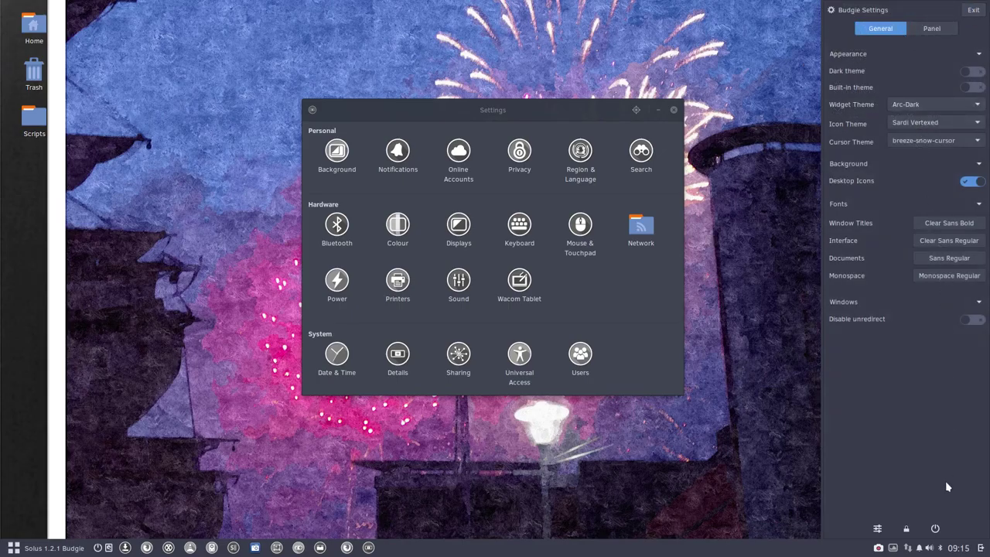
{"action": "left_click", "coordinate": [794, 40]}
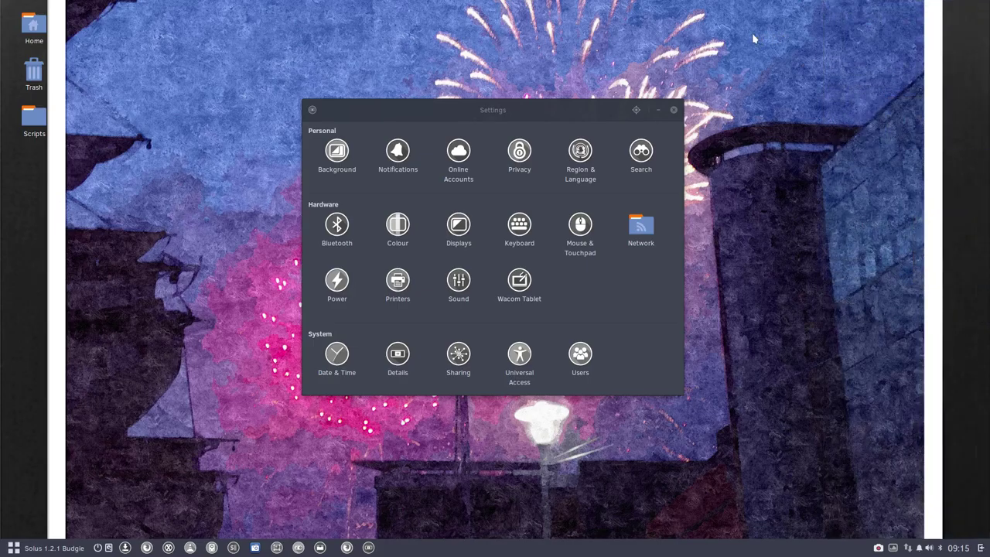
{"action": "mouse_move", "coordinate": [519, 105]}
{"action": "left_mouse_down"}
{"action": "mouse_move", "coordinate": [654, 369]}
{"action": "mouse_move", "coordinate": [516, 131]}
{"action": "left_mouse_up"}
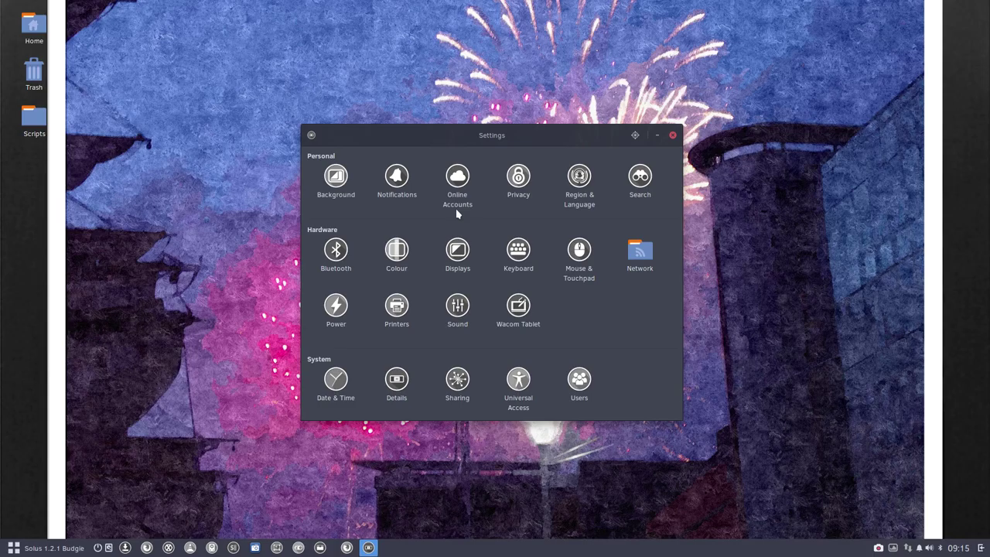
{"action": "left_click", "coordinate": [338, 183]}
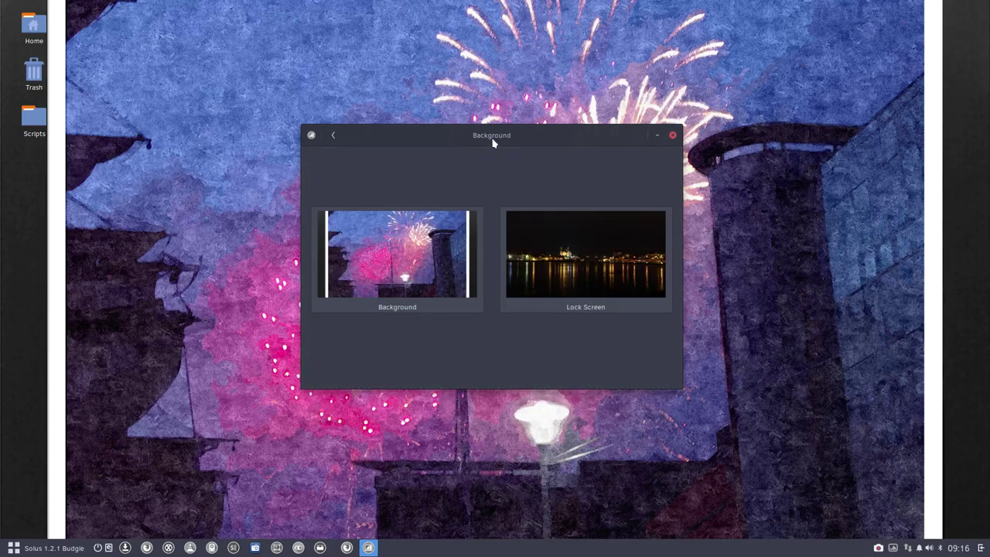
Step: Browse lock screen Wallpapers, Pictures and Colours, then cancel without changing it
{"action": "left_click_drag", "start_coordinate": [493, 142], "coordinate": [474, 88]}
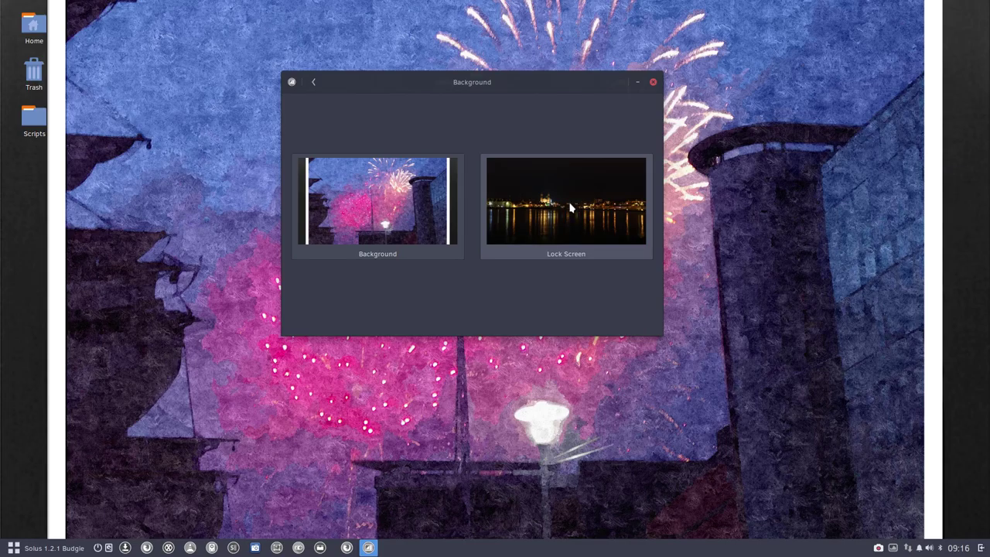
{"action": "left_click", "coordinate": [585, 230]}
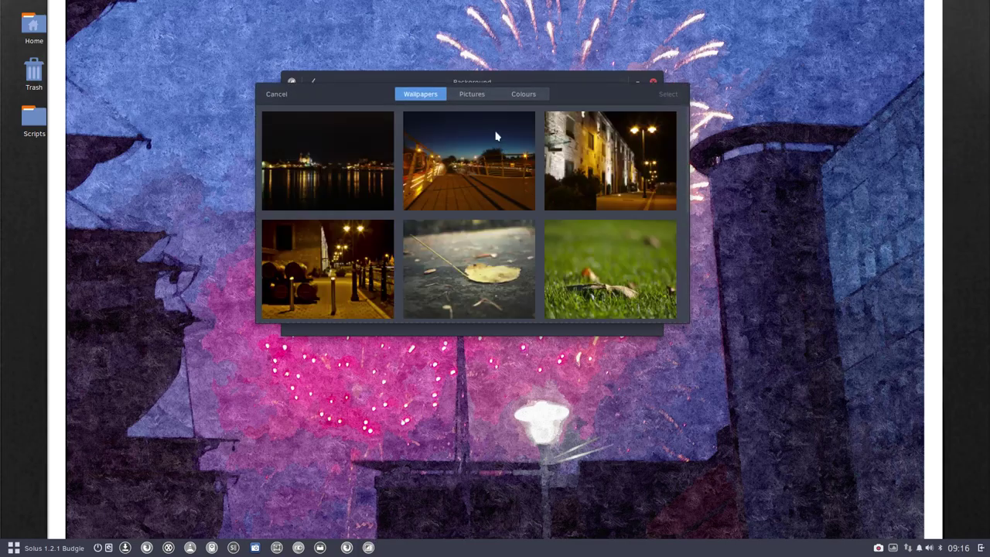
{"action": "left_click", "coordinate": [473, 94]}
{"action": "left_click", "coordinate": [524, 96]}
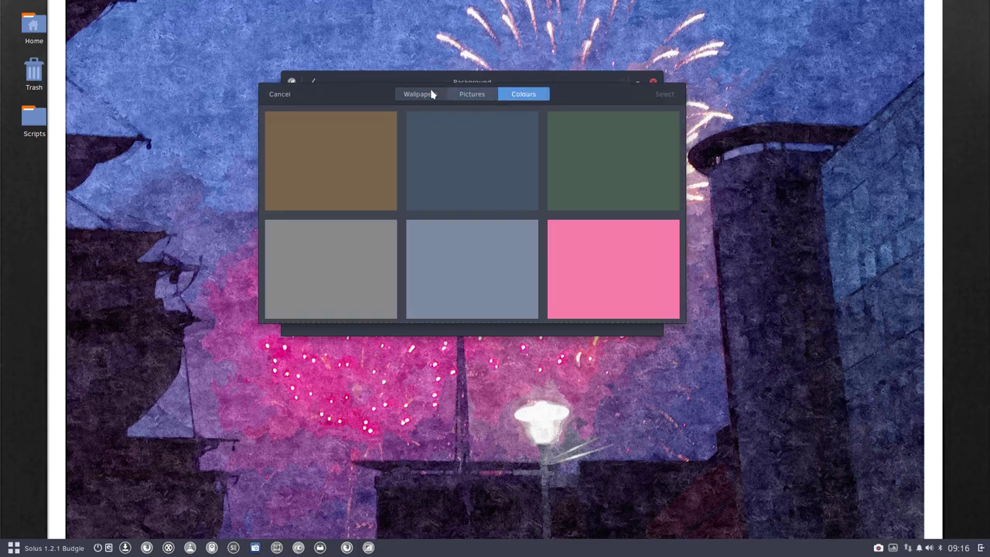
{"action": "left_click", "coordinate": [286, 94]}
Step: Look through the Notifications settings page and return to All Settings
{"action": "left_click", "coordinate": [314, 83]}
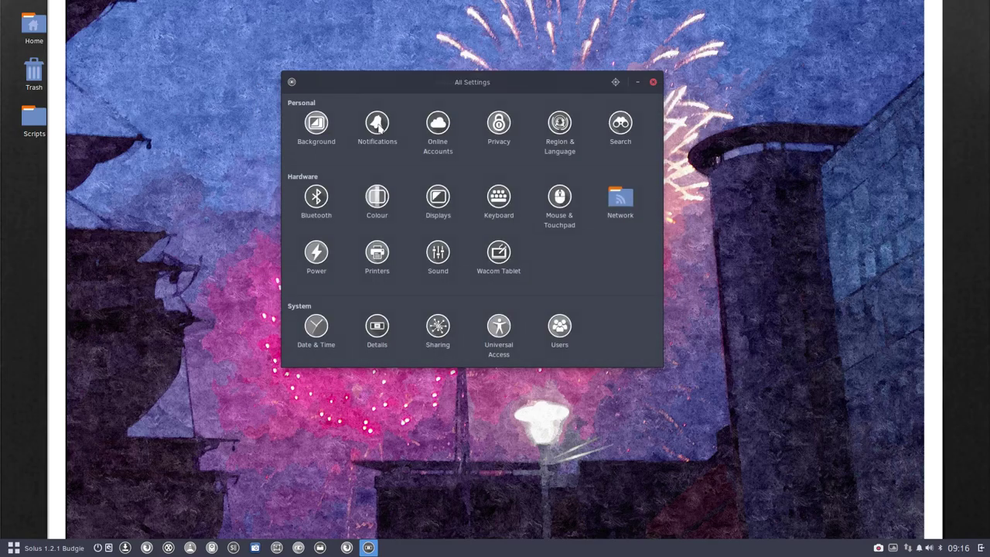
{"action": "left_click", "coordinate": [378, 124]}
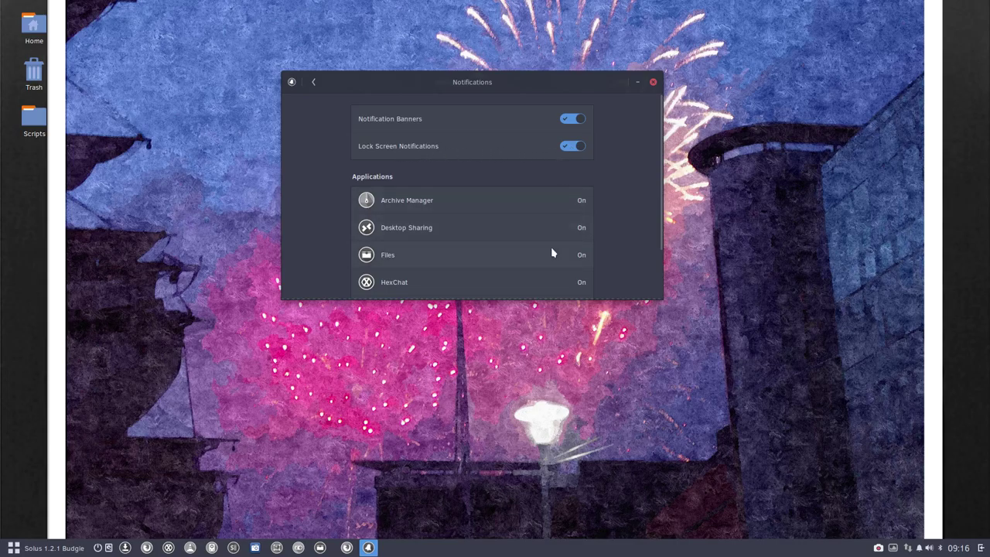
{"action": "scroll", "coordinate": [551, 247], "scroll_direction": "down", "scroll_amount": 2}
{"action": "left_click", "coordinate": [315, 85]}
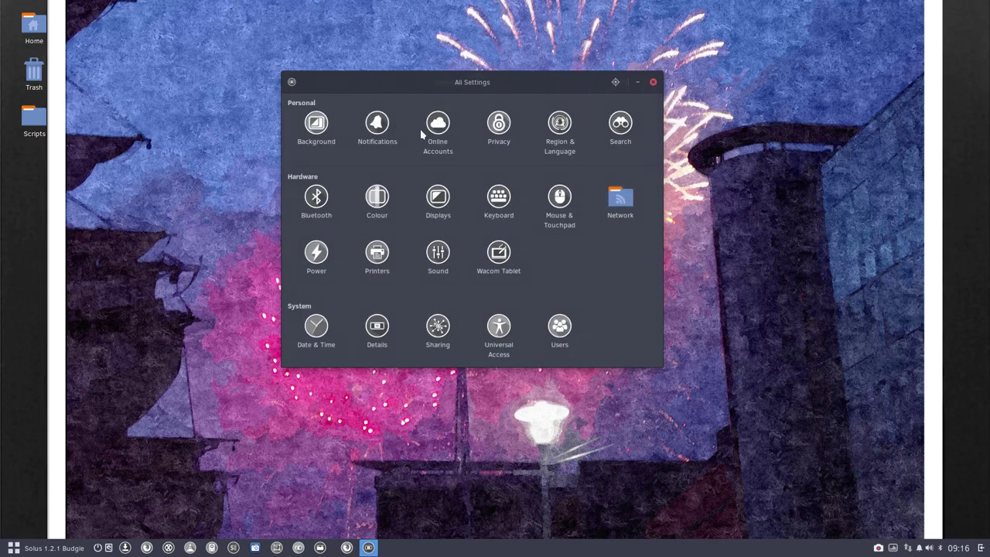
Step: Glance at Online Accounts, then turn off Automatic Screen Lock in Privacy
{"action": "left_click", "coordinate": [426, 133]}
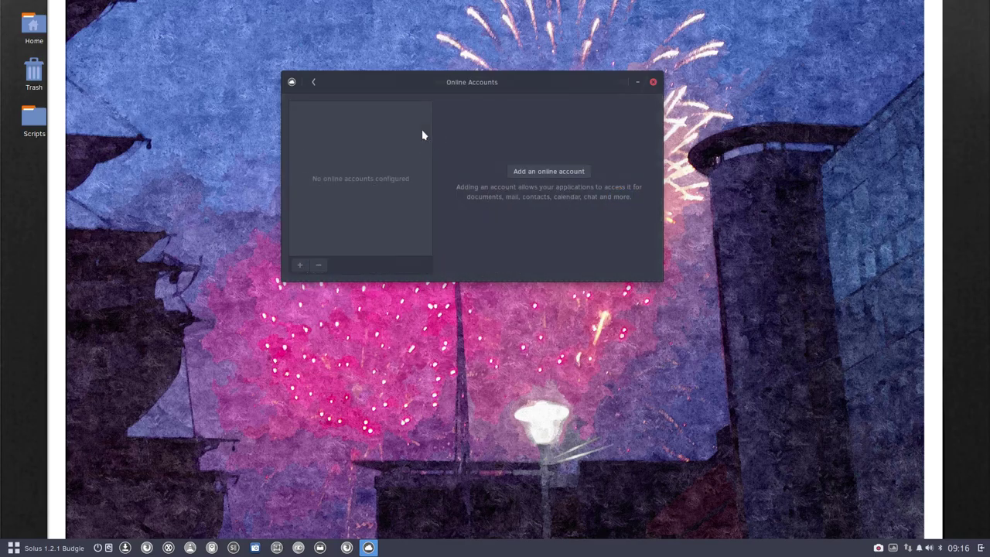
{"action": "left_click", "coordinate": [315, 83]}
{"action": "left_click", "coordinate": [496, 131]}
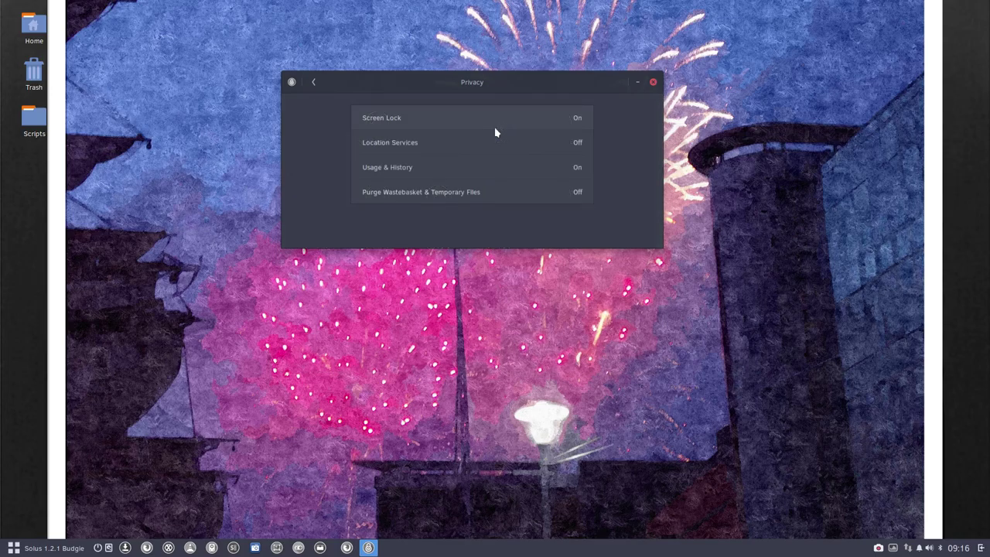
{"action": "left_click", "coordinate": [445, 117]}
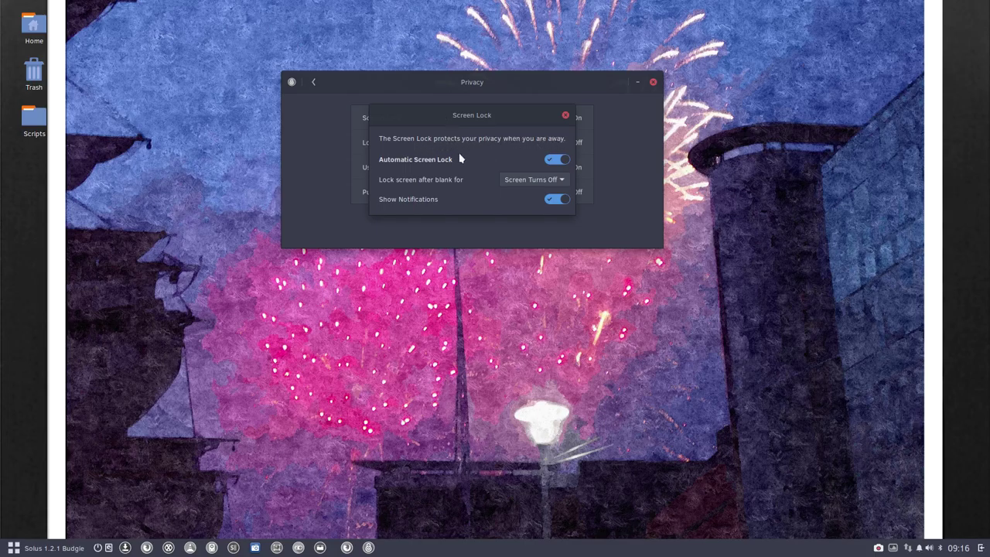
{"action": "left_click", "coordinate": [549, 160]}
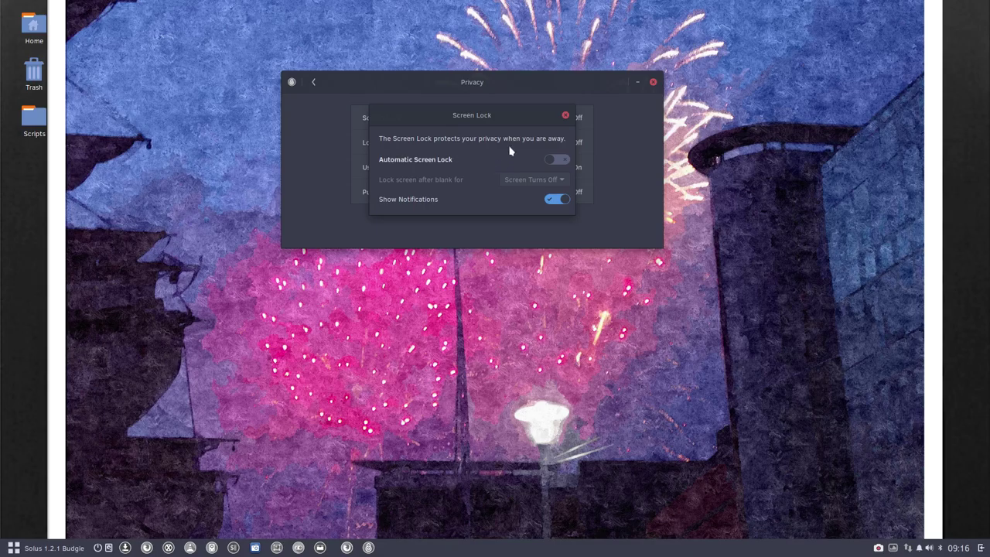
{"action": "left_click", "coordinate": [565, 116]}
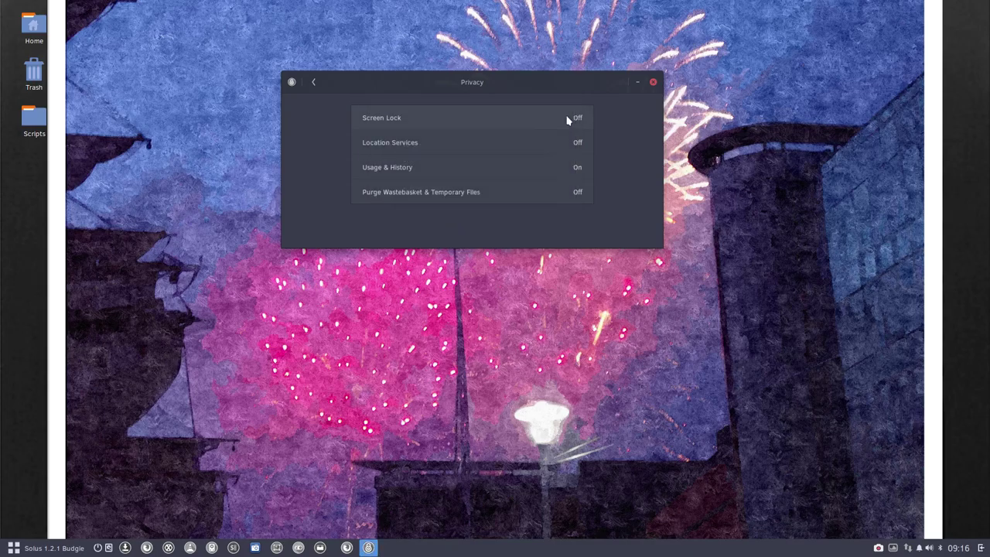
Step: View the Purge Wastebasket options unchanged and return to the overview
{"action": "left_click", "coordinate": [454, 193]}
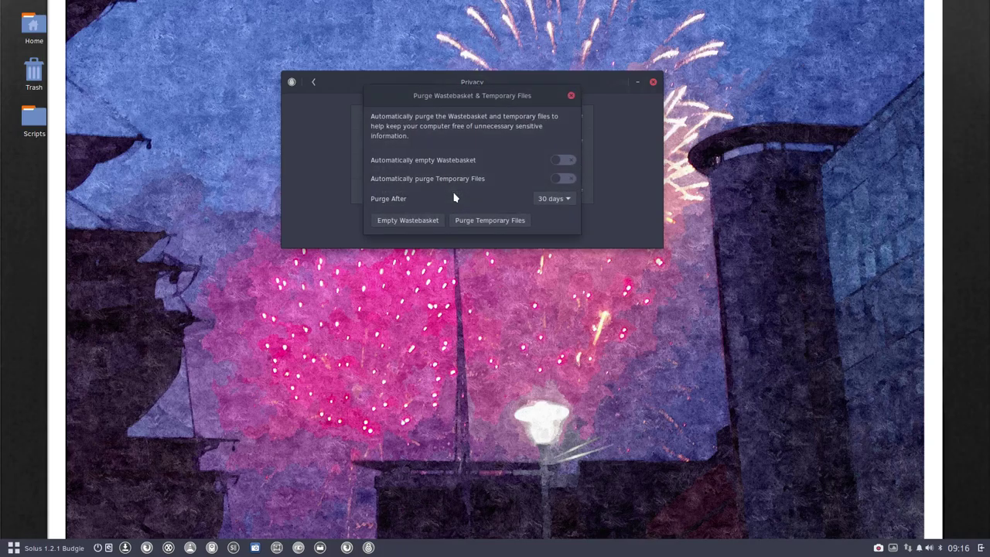
{"action": "left_click", "coordinate": [571, 95]}
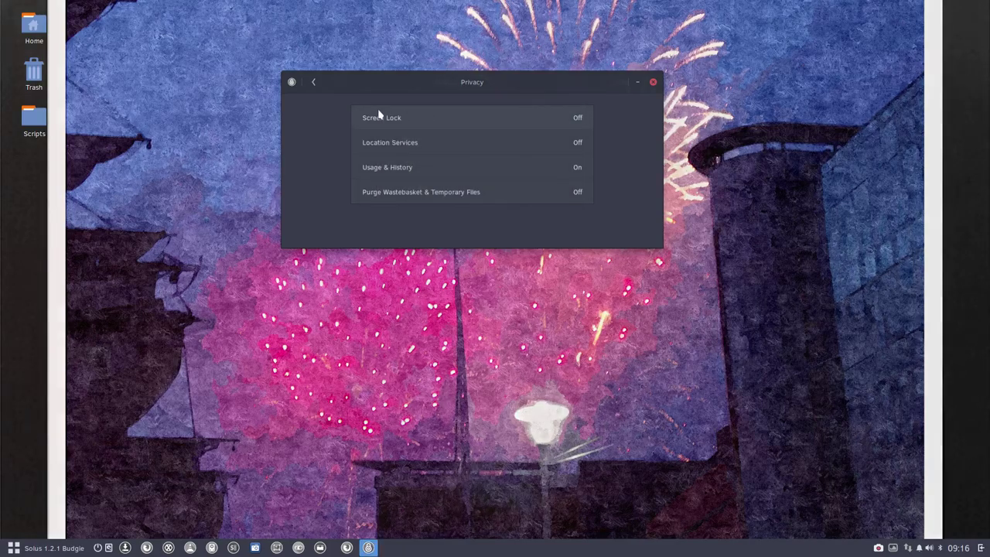
{"action": "left_click", "coordinate": [314, 84]}
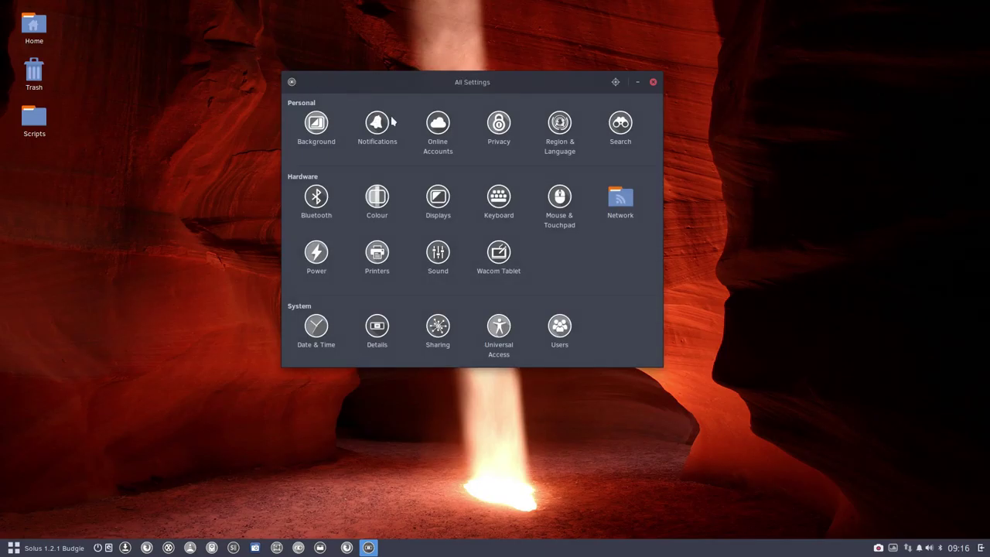
Step: Switch off Calendar and Calculator as search providers after peeking at Region & Language
{"action": "left_click", "coordinate": [559, 126]}
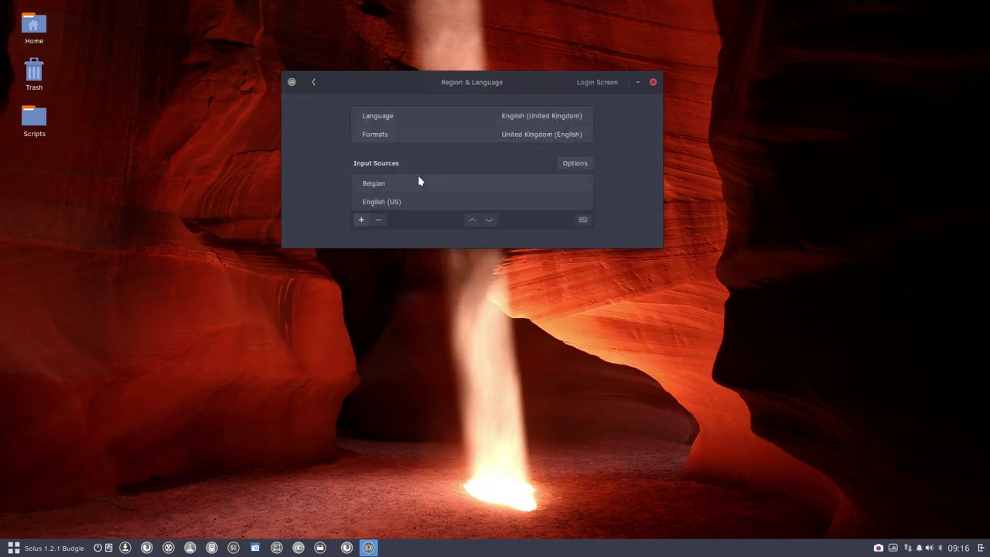
{"action": "left_click", "coordinate": [314, 84]}
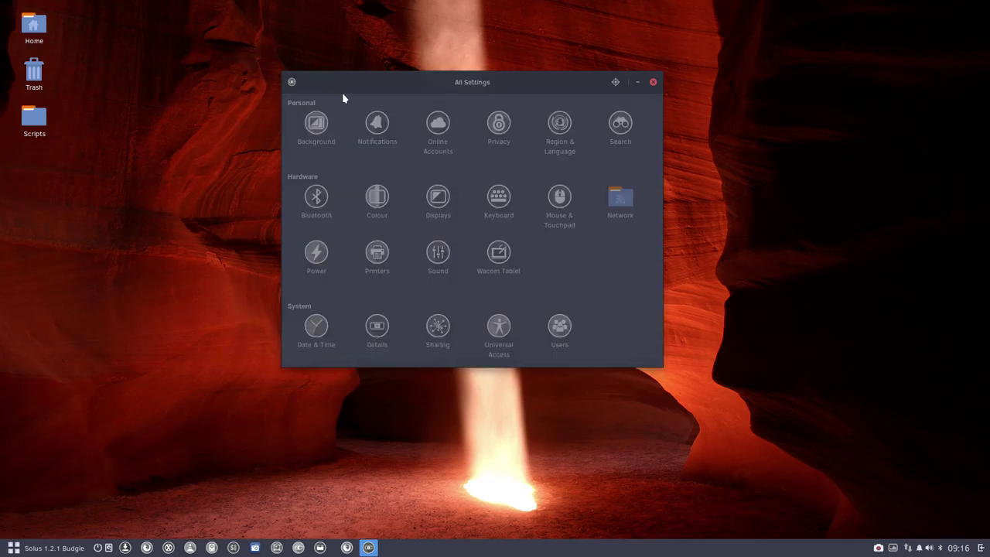
{"action": "left_click", "coordinate": [615, 124]}
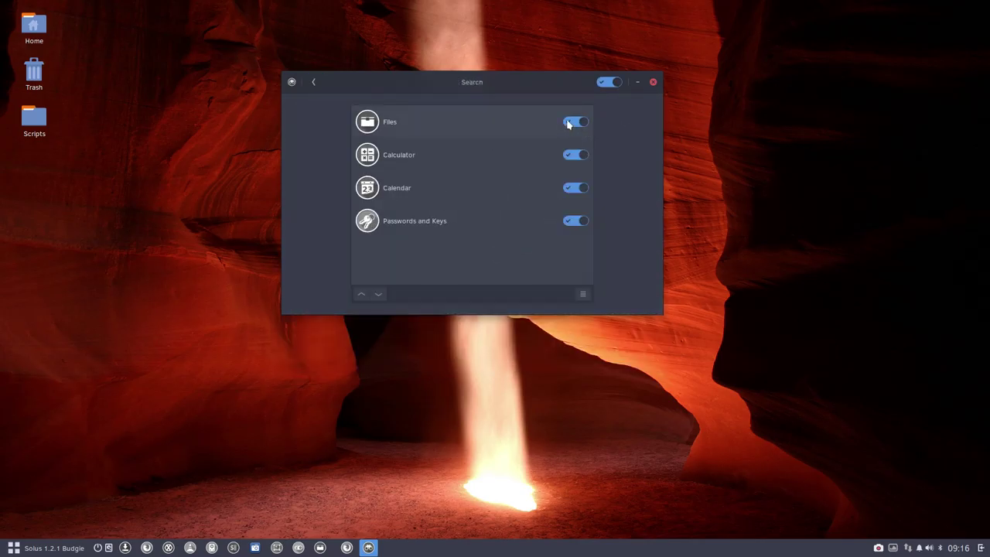
{"action": "left_click", "coordinate": [571, 188]}
{"action": "left_click", "coordinate": [568, 154]}
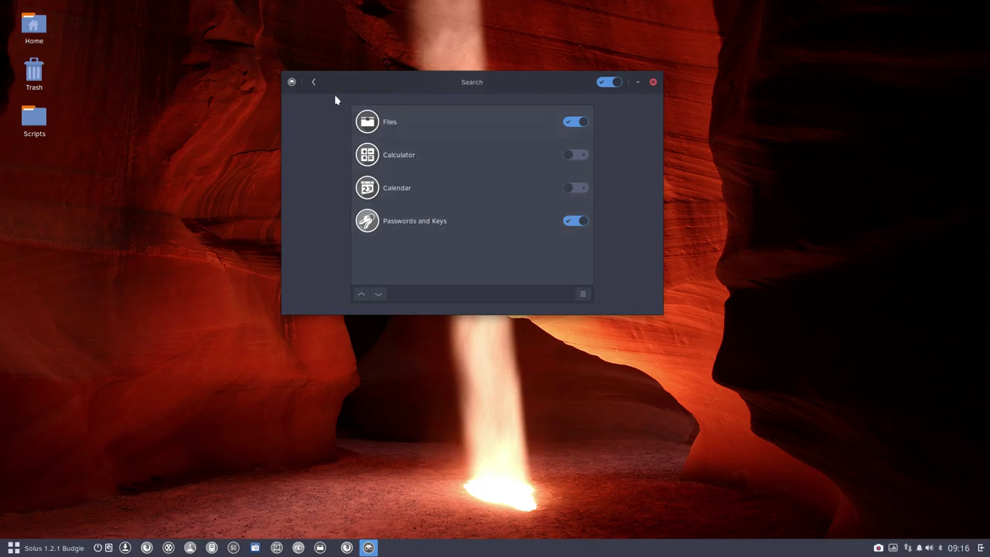
{"action": "left_click", "coordinate": [315, 83]}
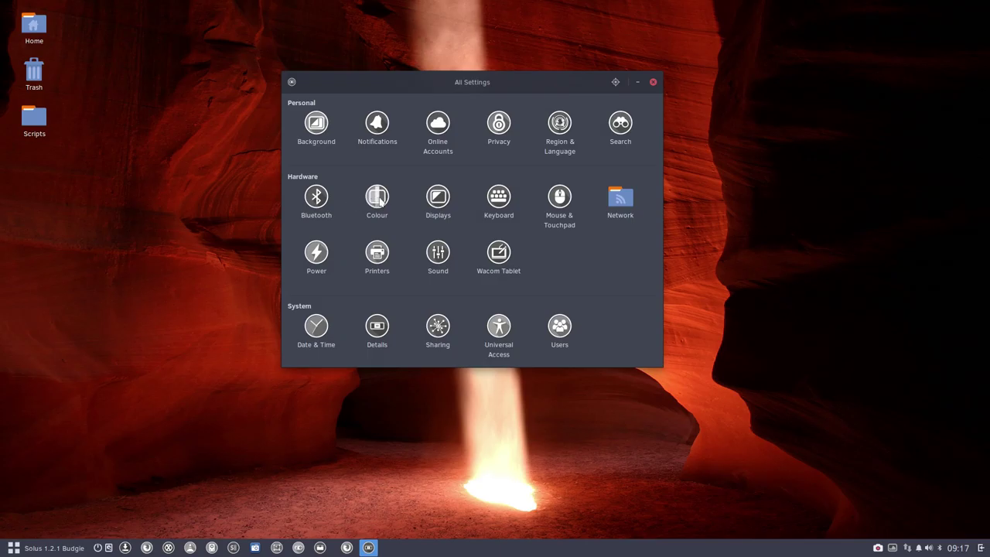
{"action": "left_click", "coordinate": [379, 199]}
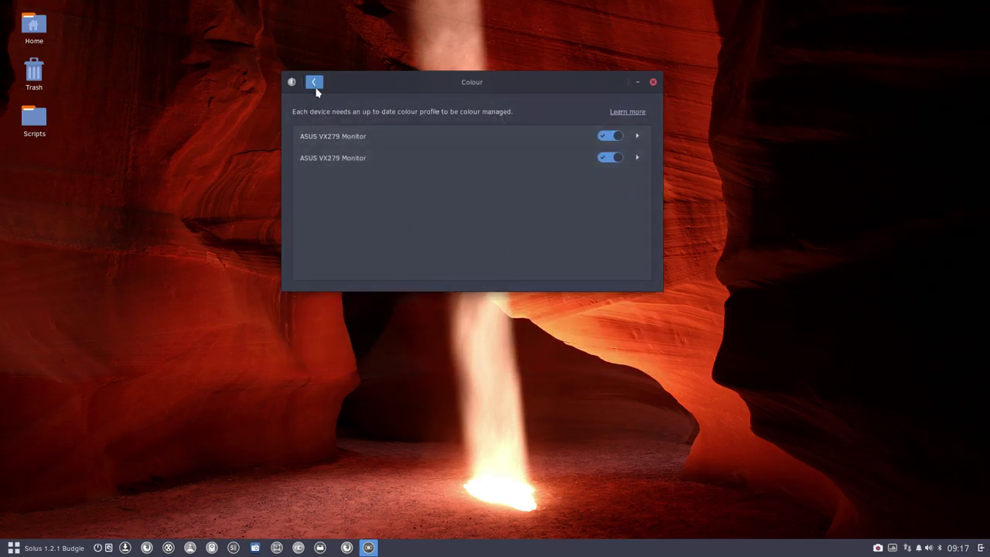
Step: Browse the Displays page and Keyboard's Custom Shortcuts, returning to the overview
{"action": "left_click", "coordinate": [314, 82]}
{"action": "left_click", "coordinate": [408, 186]}
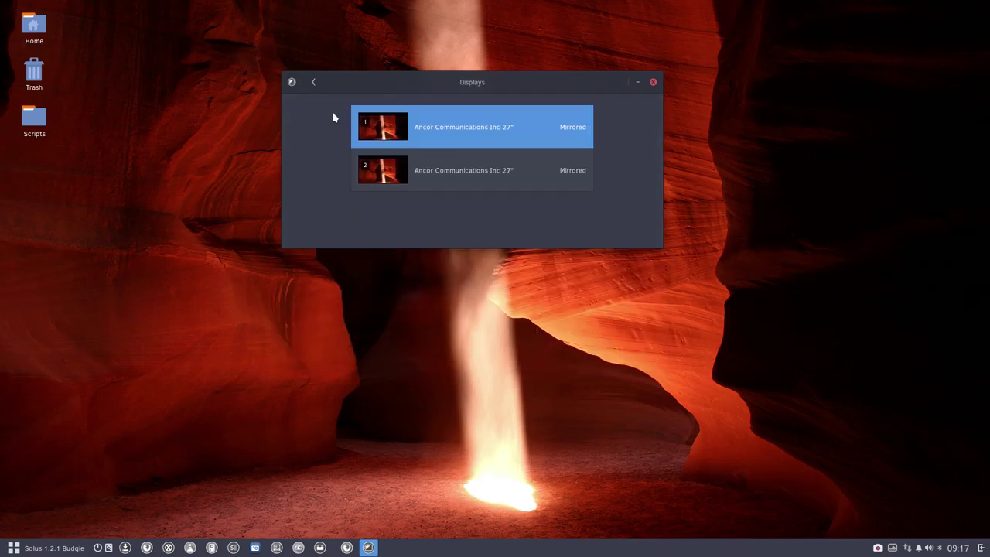
{"action": "left_click", "coordinate": [314, 81]}
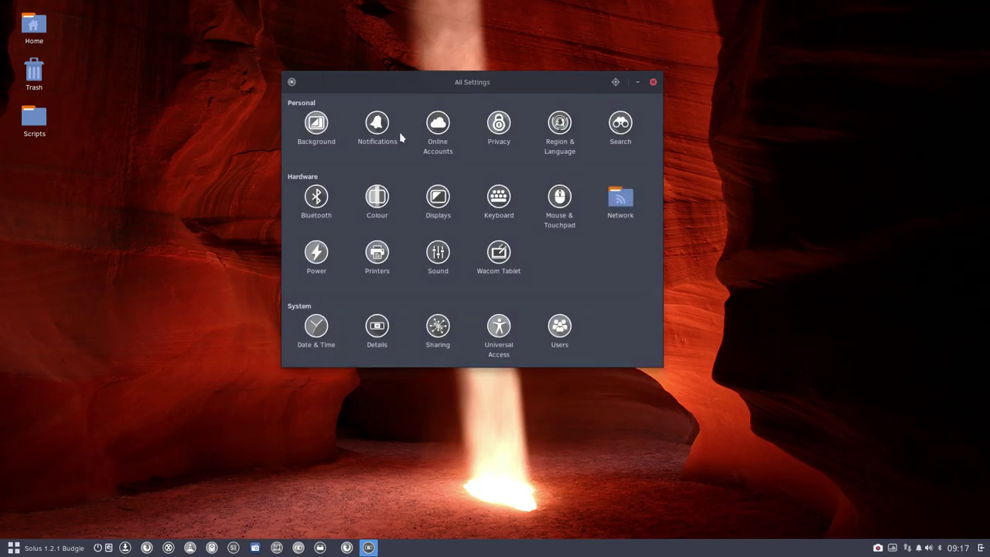
{"action": "left_click", "coordinate": [501, 198]}
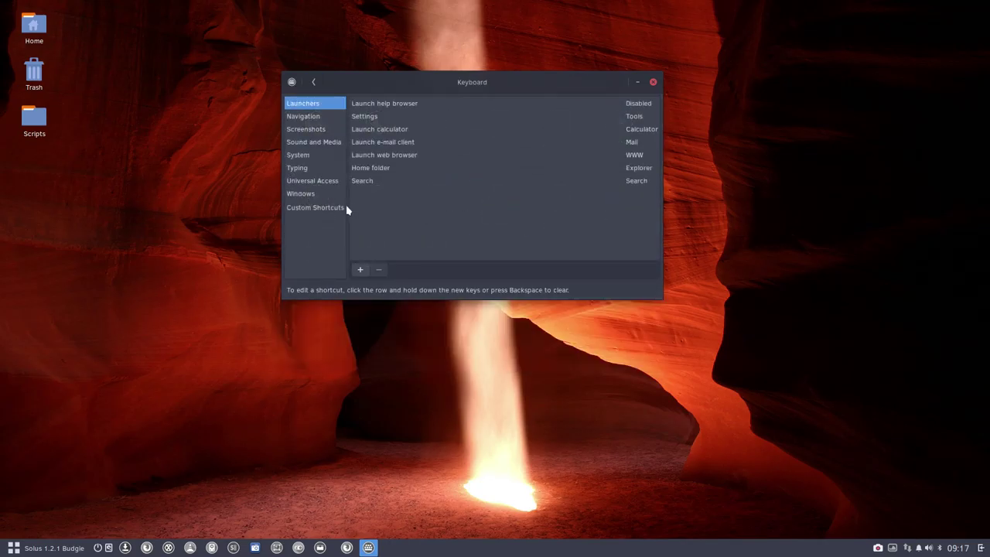
{"action": "left_click", "coordinate": [327, 209]}
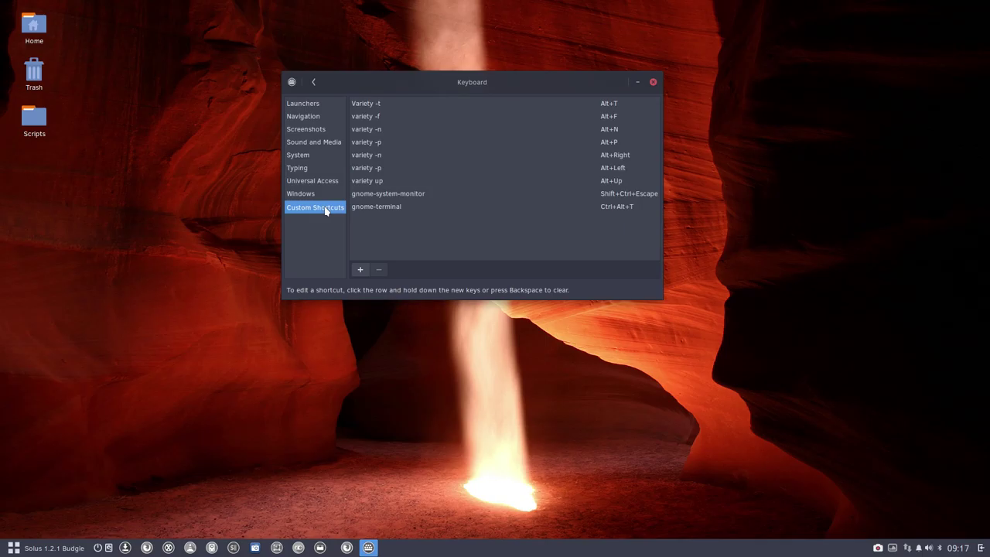
{"action": "left_click", "coordinate": [315, 83]}
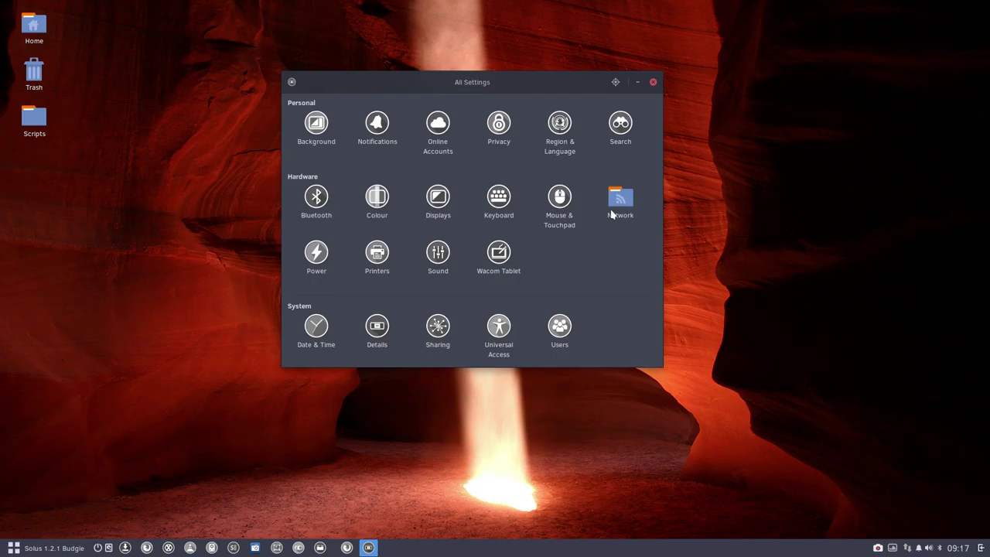
Step: Peek at Mouse & Touchpad and Network, then open the Power page
{"action": "left_click", "coordinate": [566, 199]}
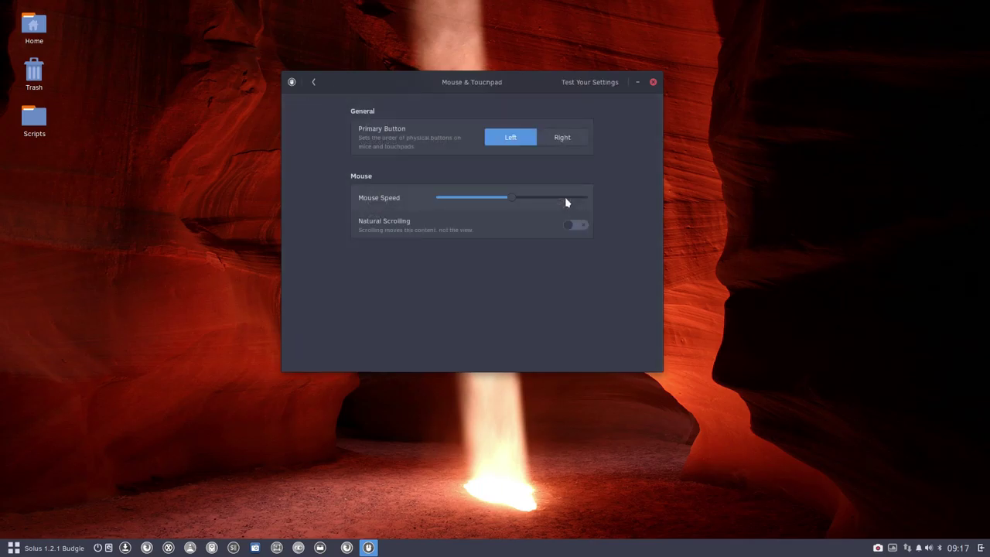
{"action": "left_click", "coordinate": [317, 83]}
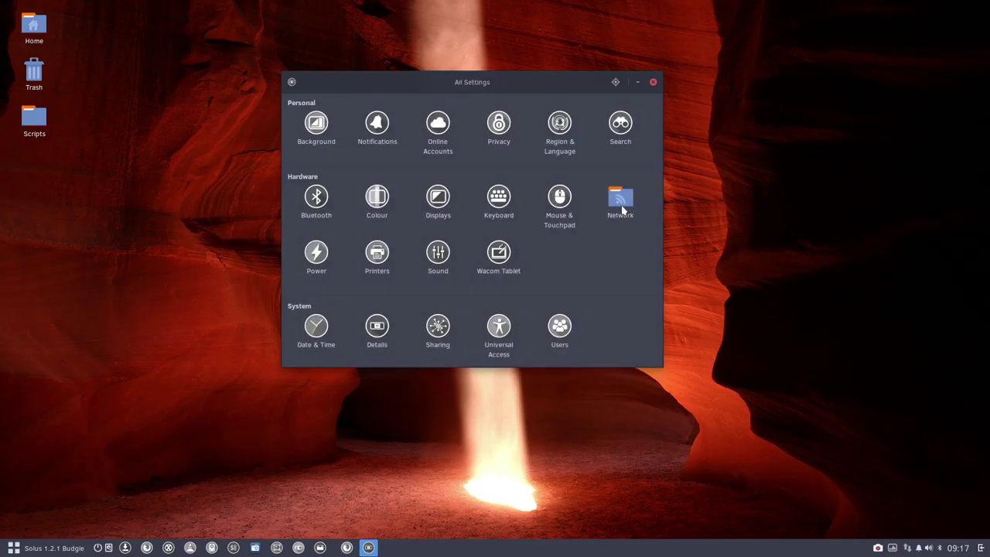
{"action": "left_click", "coordinate": [624, 203]}
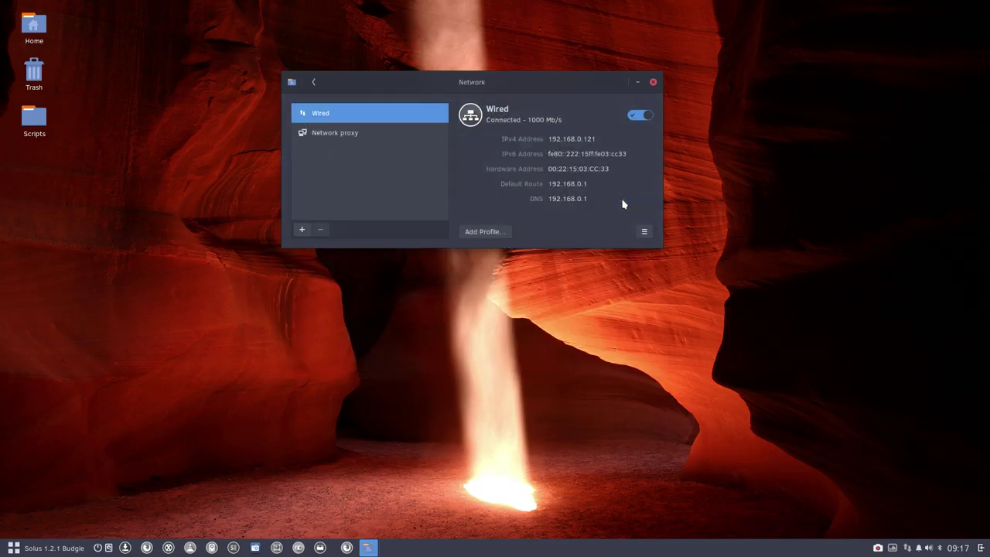
{"action": "left_click", "coordinate": [315, 81]}
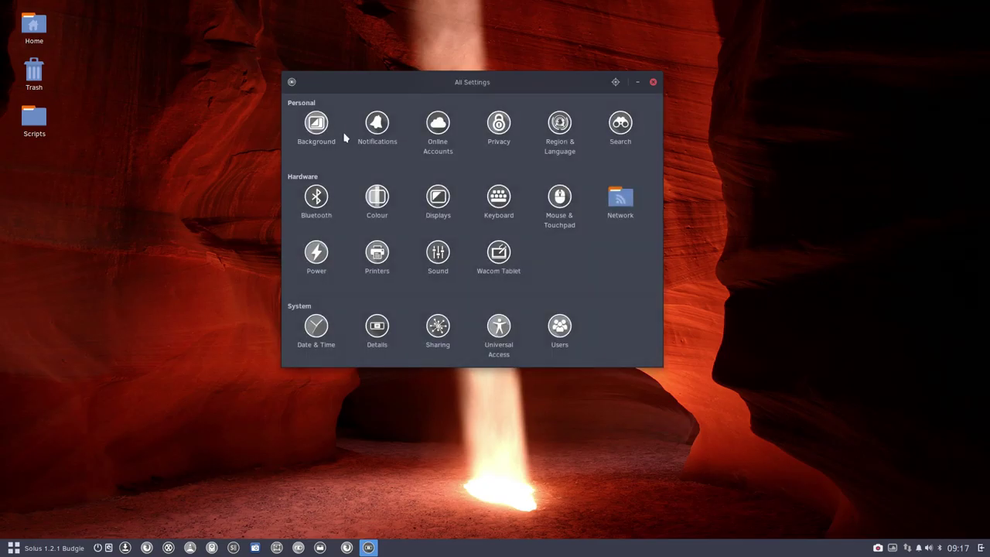
{"action": "left_click", "coordinate": [321, 258]}
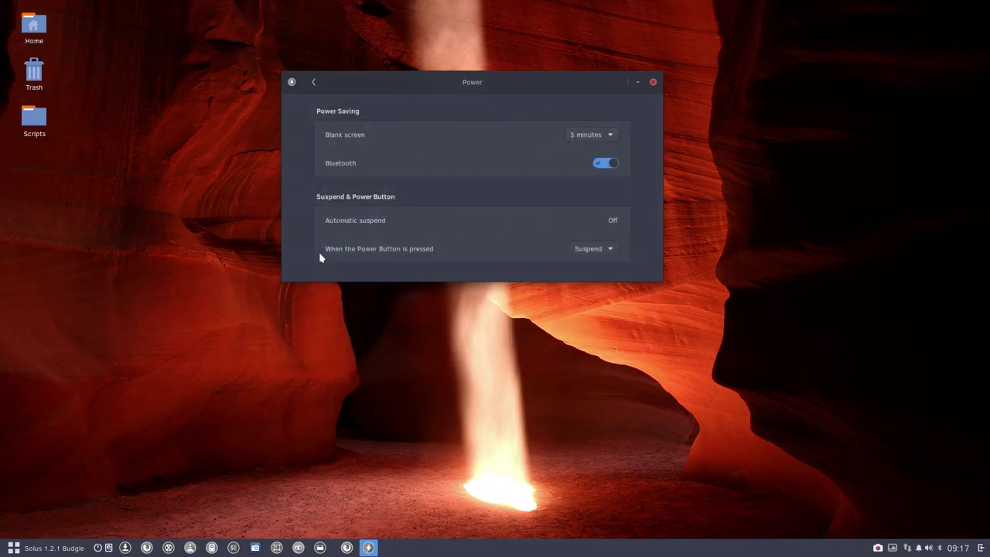
Step: Set Blank screen to Never and check Automatic suspend options without changes
{"action": "left_click", "coordinate": [594, 136]}
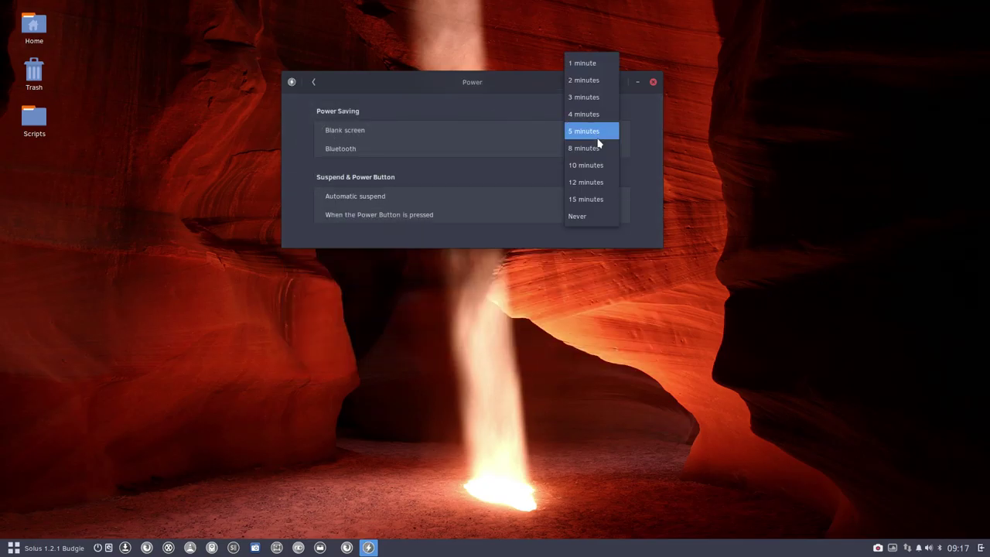
{"action": "left_click", "coordinate": [586, 219]}
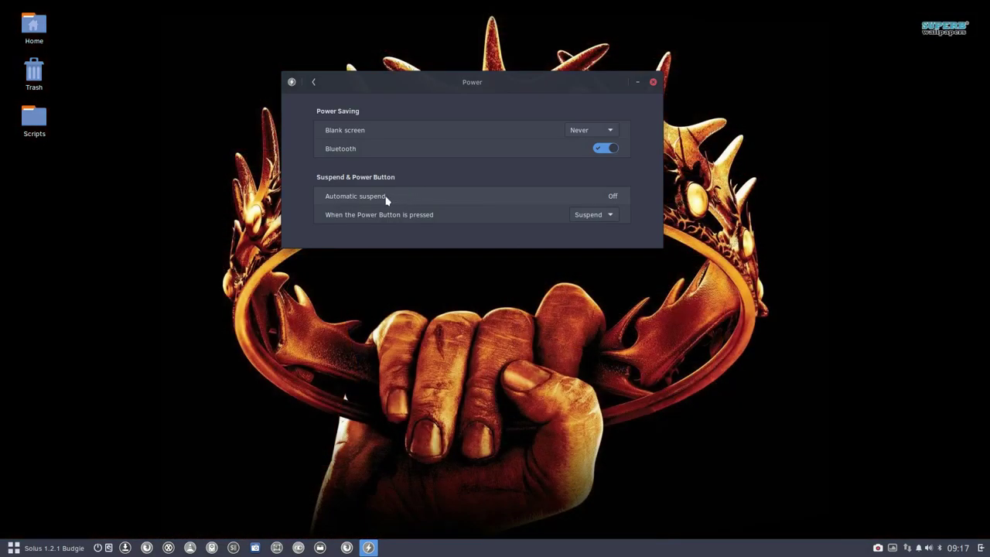
{"action": "left_click", "coordinate": [387, 198]}
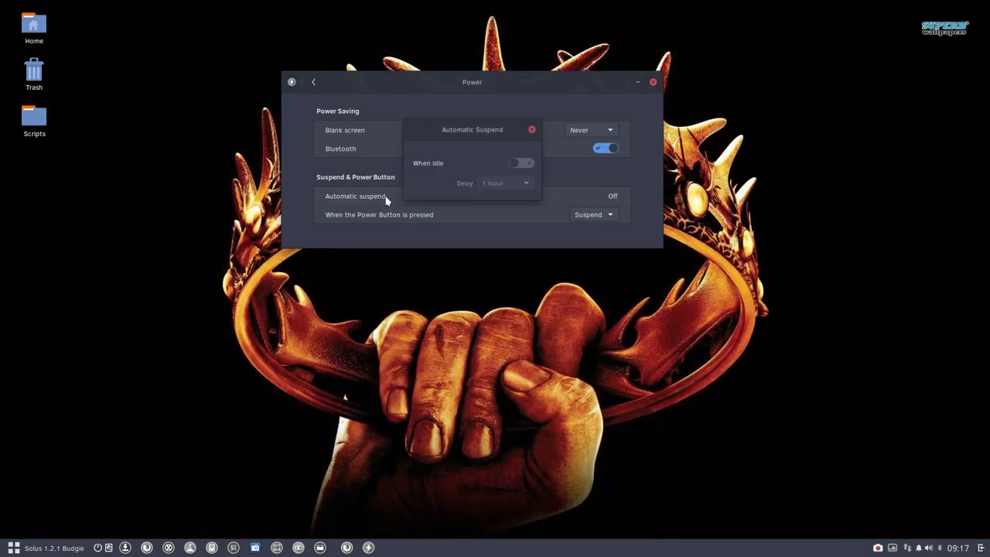
{"action": "left_click", "coordinate": [532, 130]}
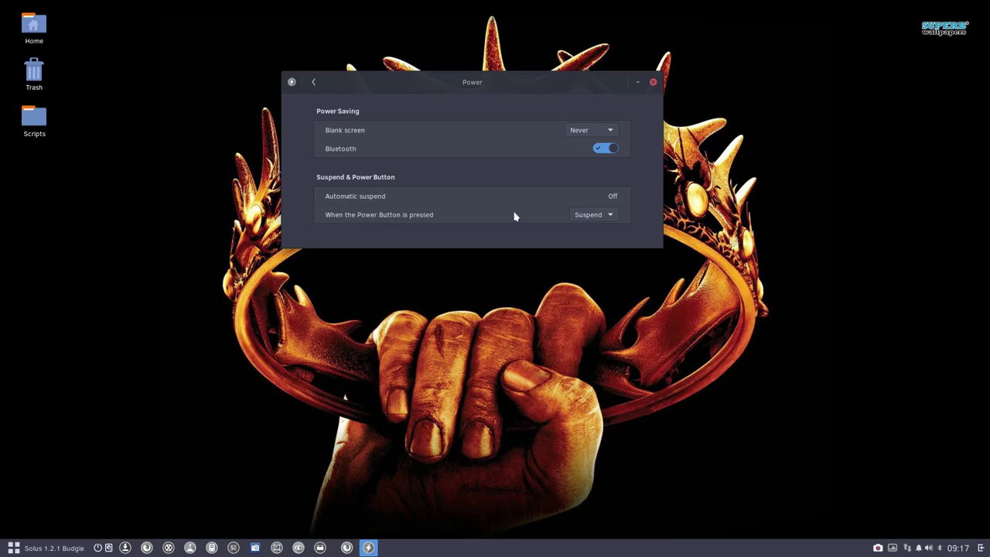
Step: Inspect the power-button action choices, keeping Suspend, and return to the overview
{"action": "left_click", "coordinate": [608, 215]}
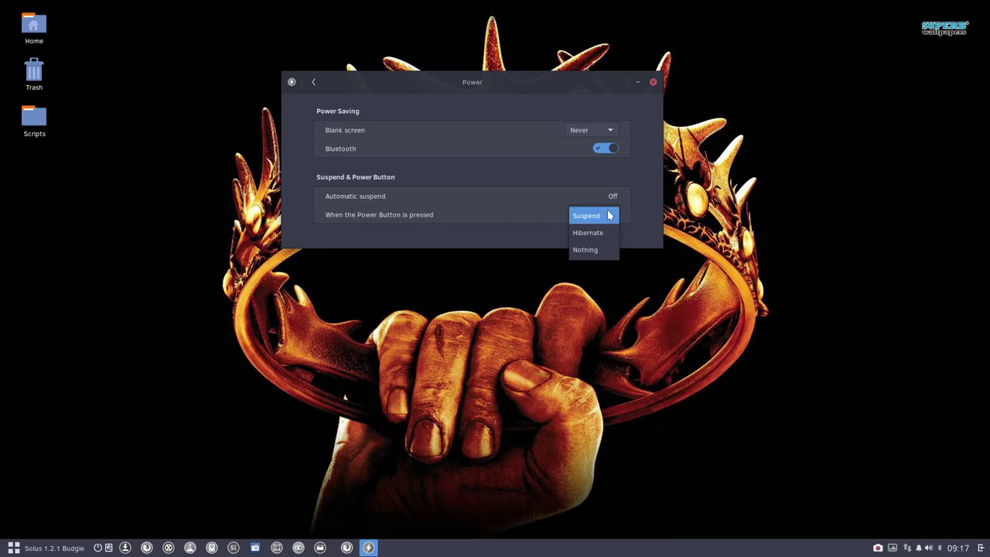
{"action": "left_click", "coordinate": [512, 229]}
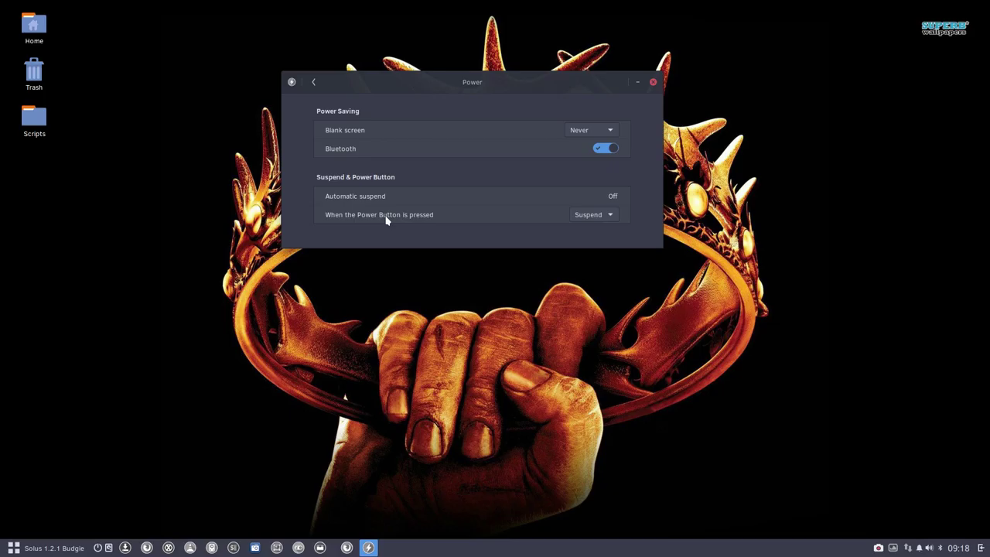
{"action": "left_click", "coordinate": [609, 222]}
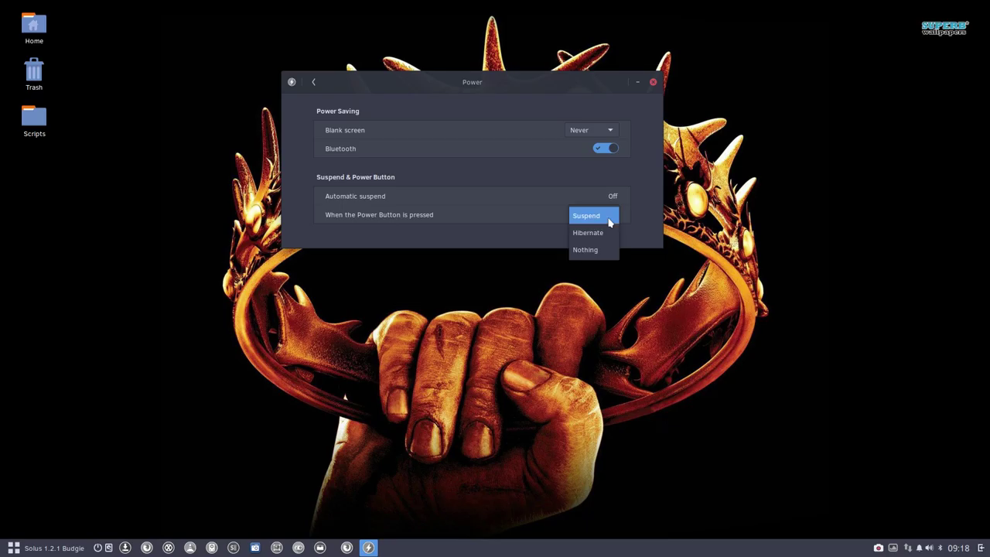
{"action": "left_click", "coordinate": [530, 245]}
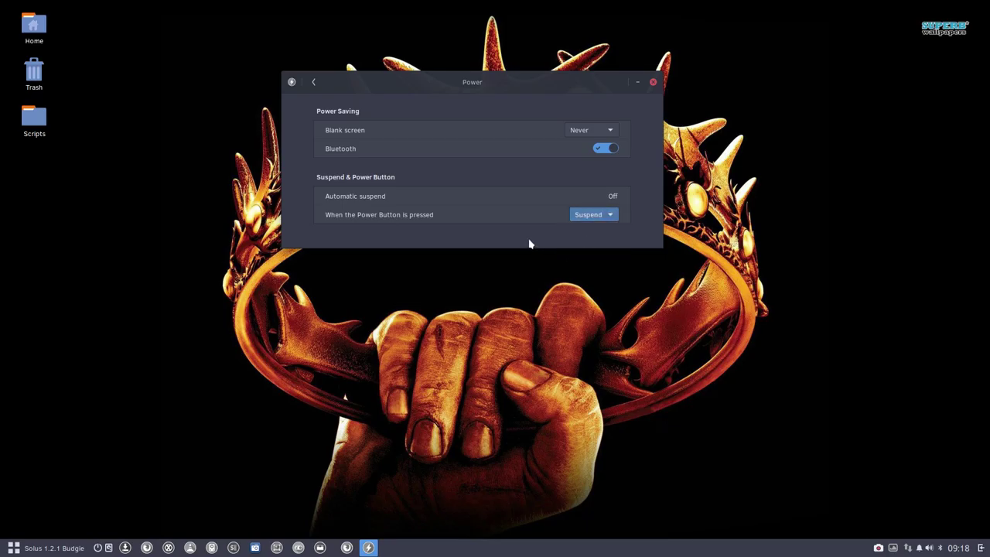
{"action": "left_click", "coordinate": [314, 82]}
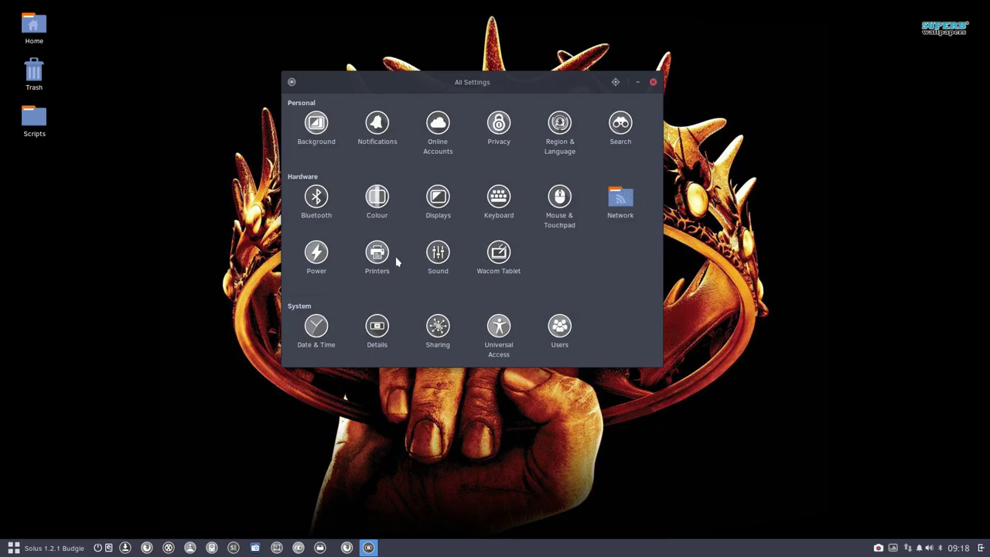
Step: Peek at Printers, then view Sound's Input, Sound Effects and Applications tabs
{"action": "left_click", "coordinate": [379, 258]}
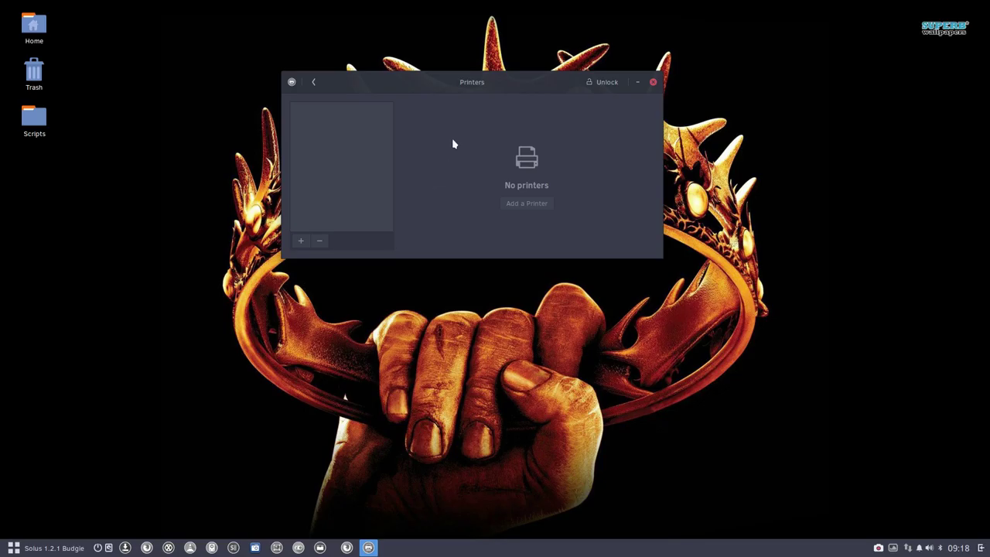
{"action": "left_click", "coordinate": [314, 84]}
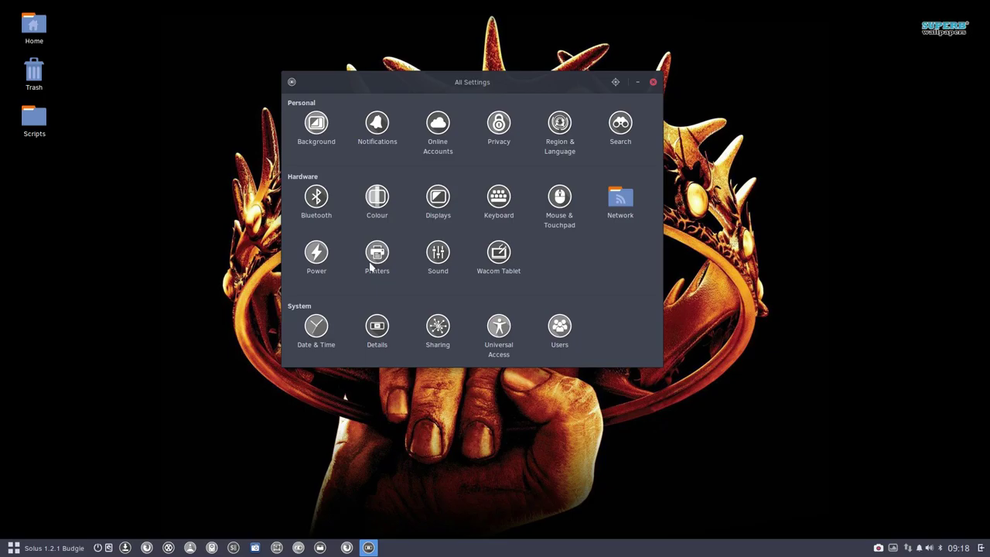
{"action": "left_click", "coordinate": [439, 255]}
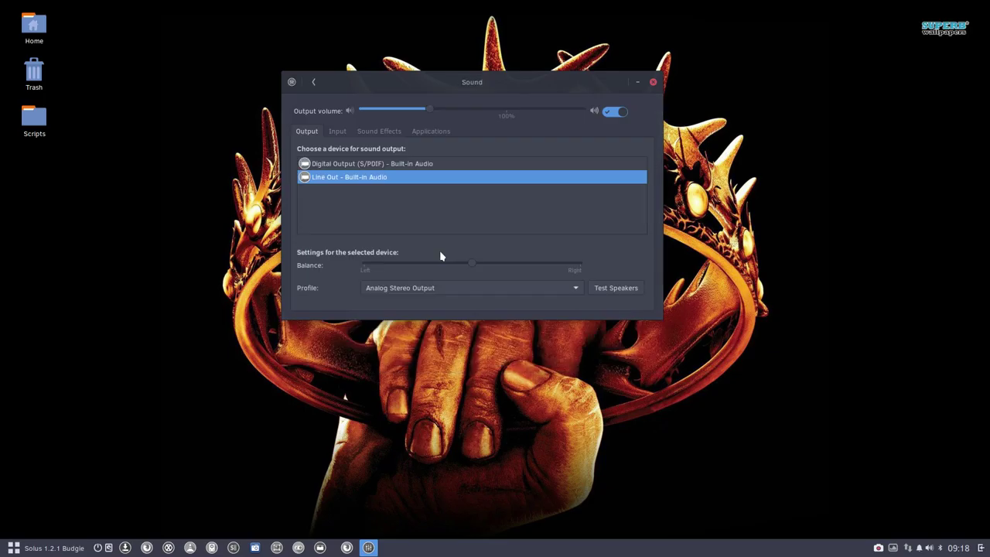
{"action": "left_click", "coordinate": [340, 131]}
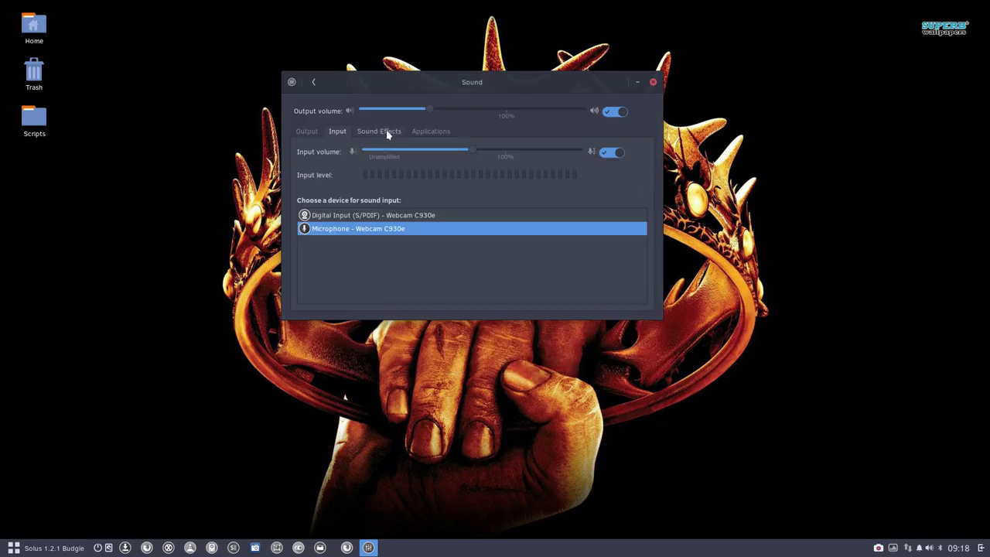
{"action": "left_click", "coordinate": [384, 131]}
{"action": "left_click", "coordinate": [426, 131]}
Step: Return to the overview and briefly check the Wacom Tablet page
{"action": "left_click", "coordinate": [309, 83]}
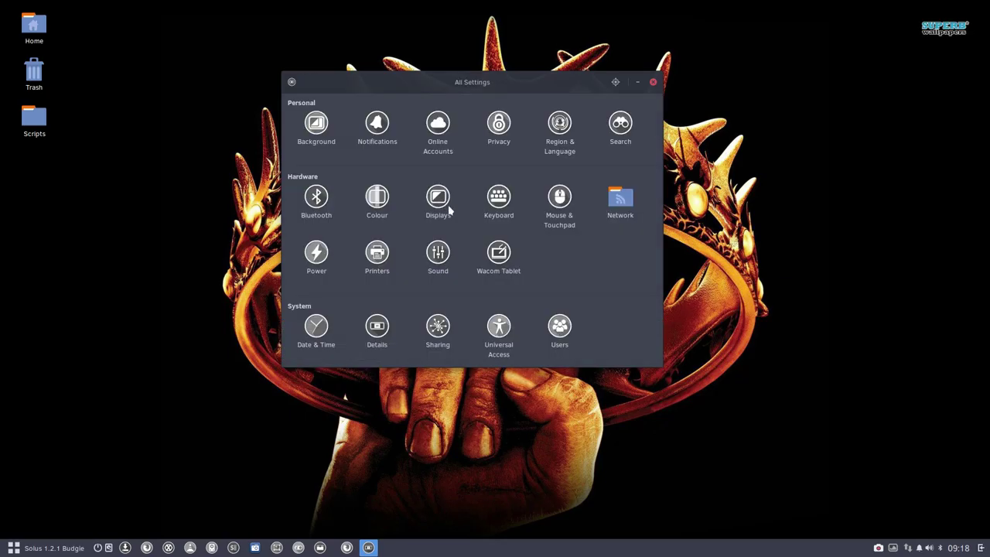
{"action": "left_click", "coordinate": [495, 255]}
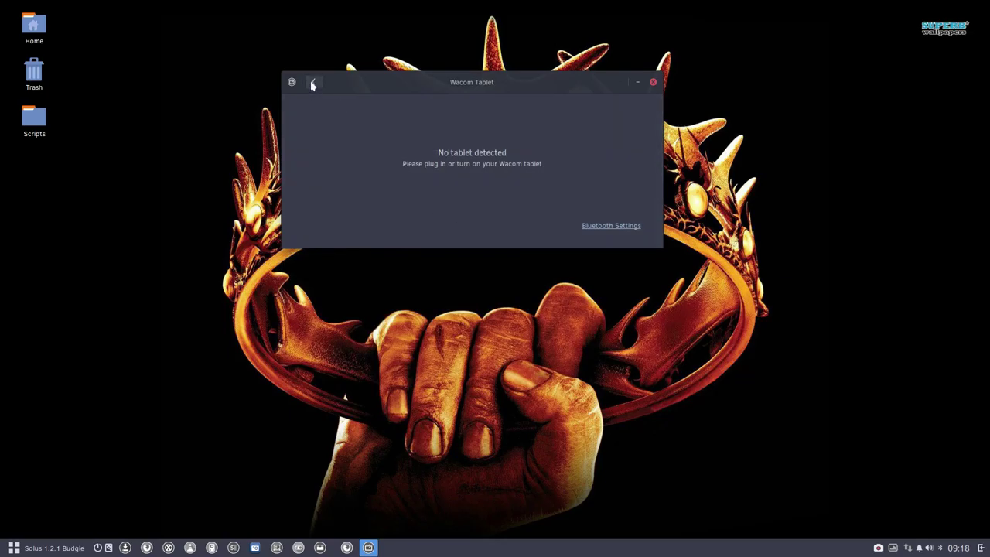
{"action": "left_click", "coordinate": [313, 82]}
Step: Open Date & Time, cancel the unlock password prompt, and go back
{"action": "left_click", "coordinate": [321, 328]}
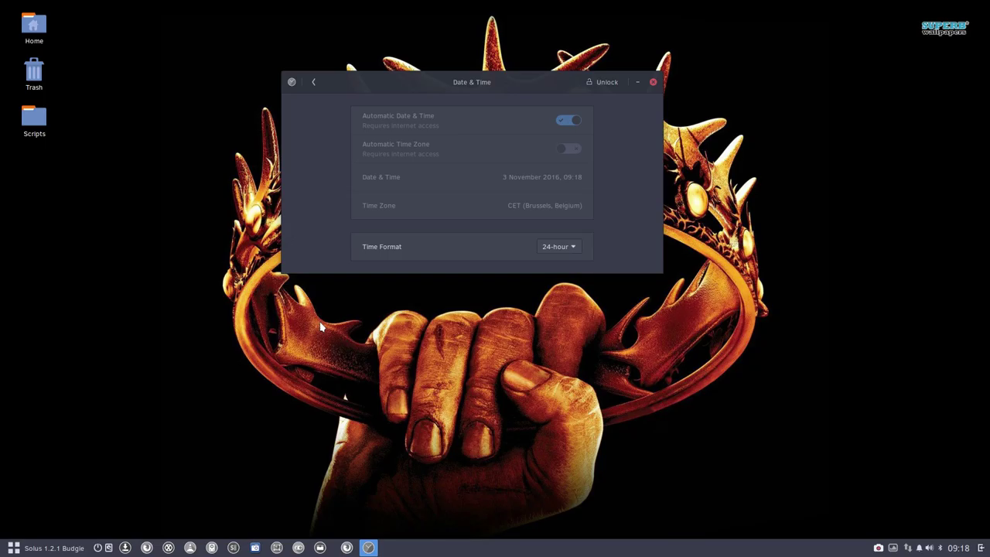
{"action": "left_click", "coordinate": [608, 84]}
{"action": "left_click", "coordinate": [464, 312]}
{"action": "left_click", "coordinate": [314, 83]}
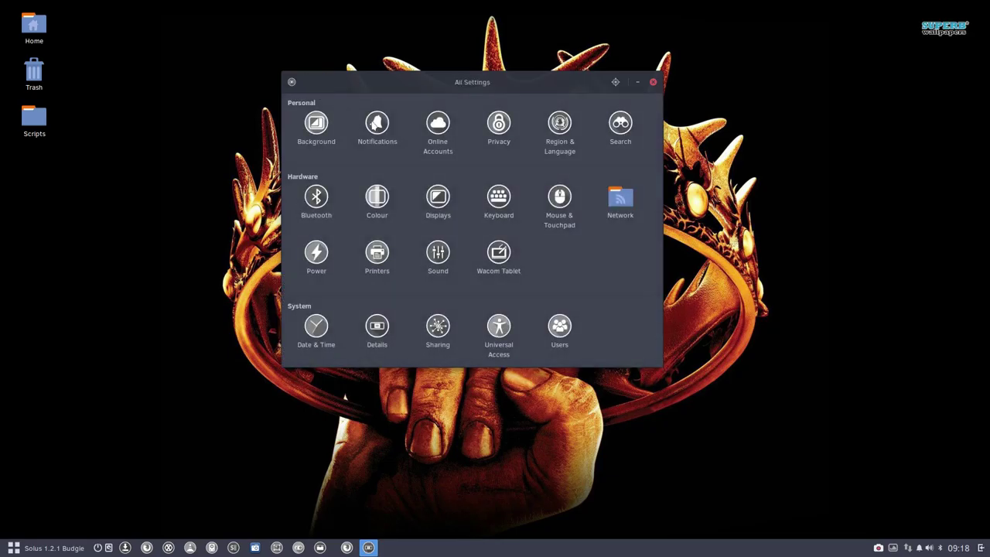
Step: Browse Details' Default Applications, Removable Media and Overview pages, then go back
{"action": "left_click", "coordinate": [379, 331]}
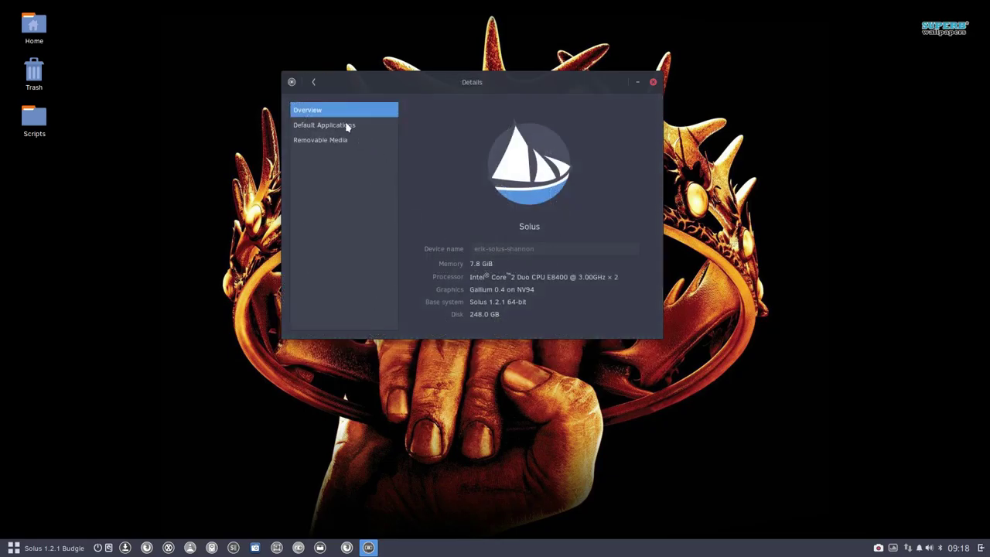
{"action": "left_click", "coordinate": [347, 128]}
{"action": "left_click", "coordinate": [345, 138]}
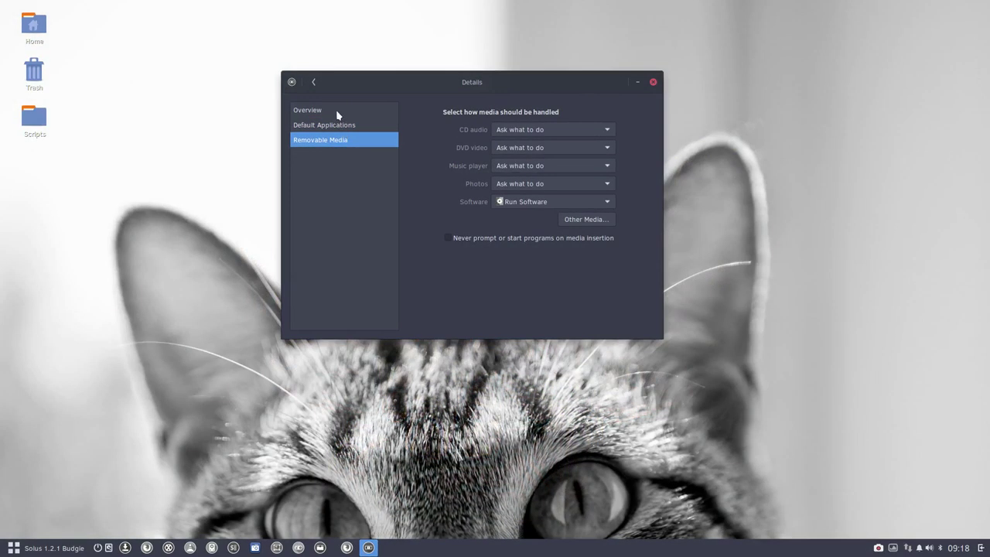
{"action": "left_click", "coordinate": [337, 113]}
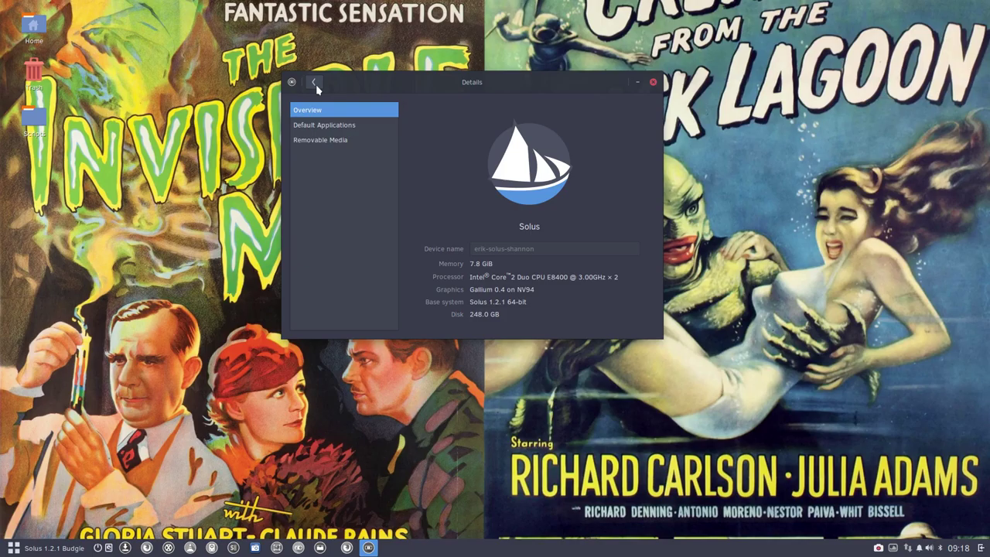
{"action": "left_click", "coordinate": [314, 83]}
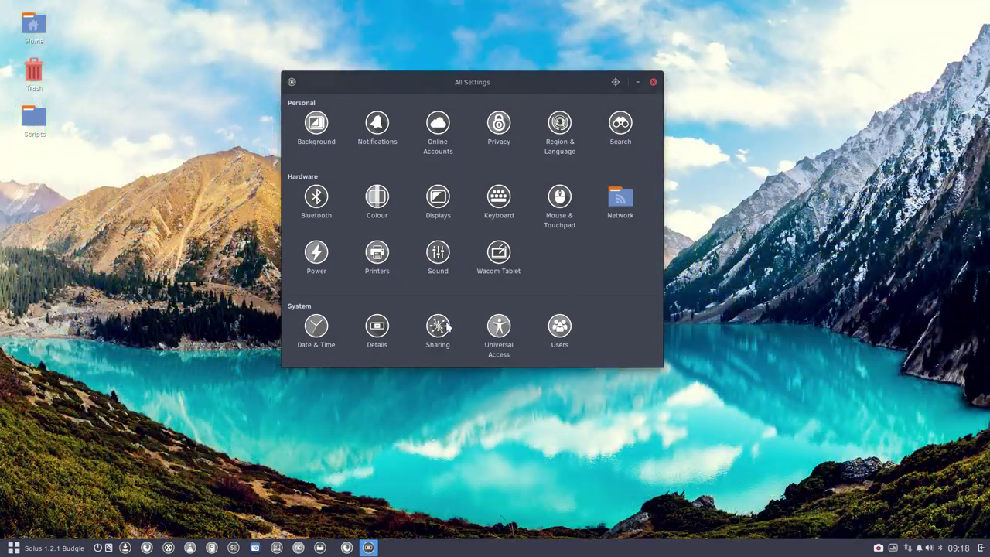
Step: Look at the Sharing and Universal Access pages, returning to the overview
{"action": "left_click", "coordinate": [444, 326]}
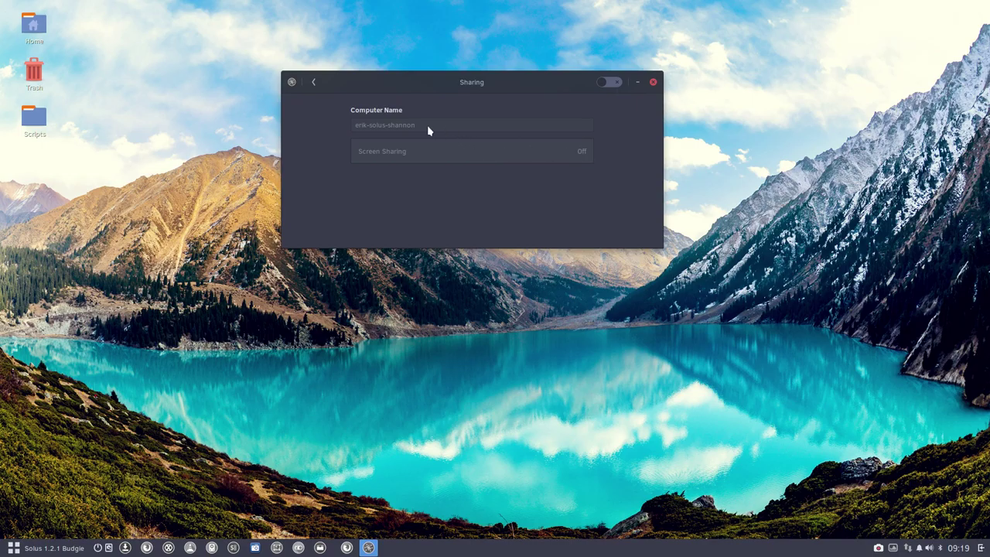
{"action": "left_click", "coordinate": [314, 82]}
{"action": "left_click", "coordinate": [499, 327]}
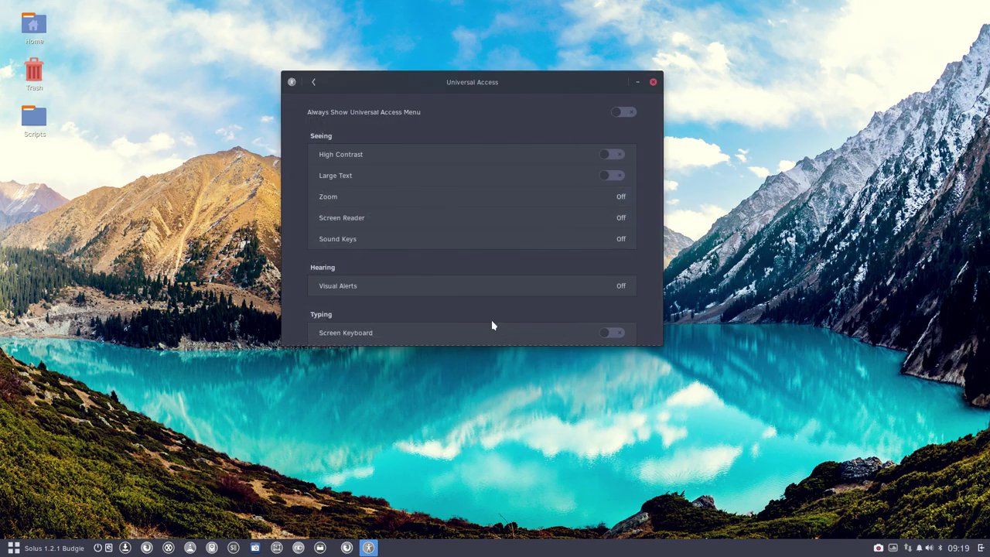
{"action": "scroll", "coordinate": [342, 321], "scroll_direction": "down", "scroll_amount": 4}
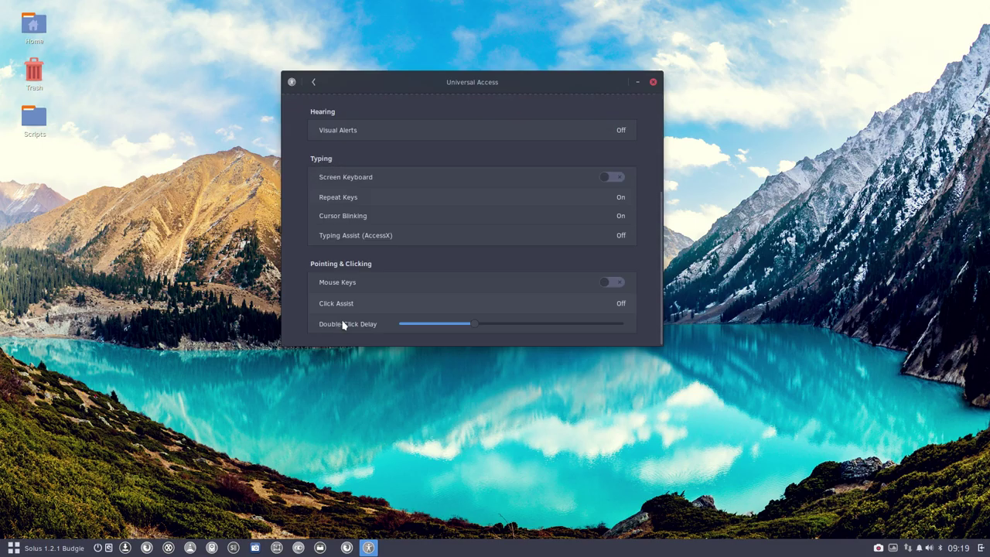
{"action": "left_click", "coordinate": [313, 82]}
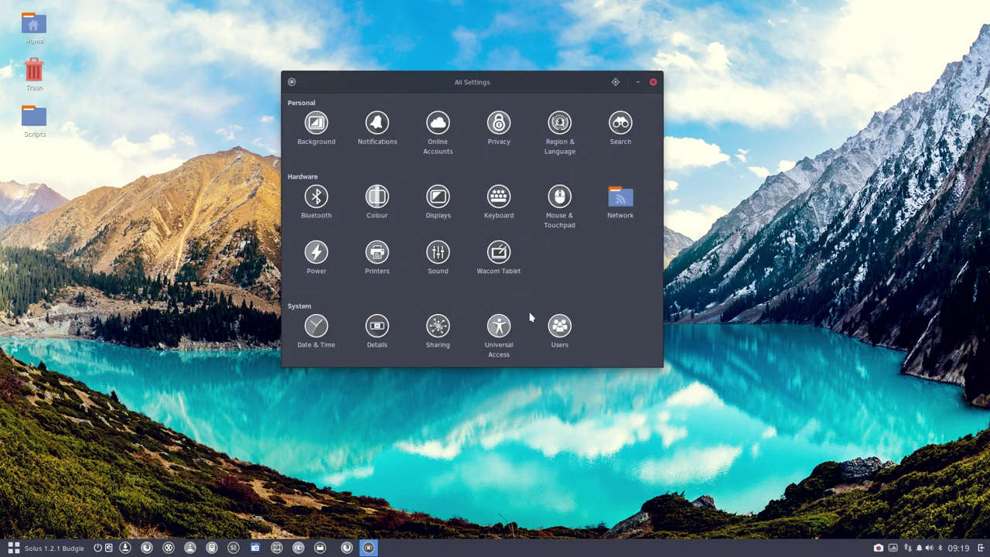
Step: Glance at the Users page, then close GNOME Settings
{"action": "left_click", "coordinate": [542, 323]}
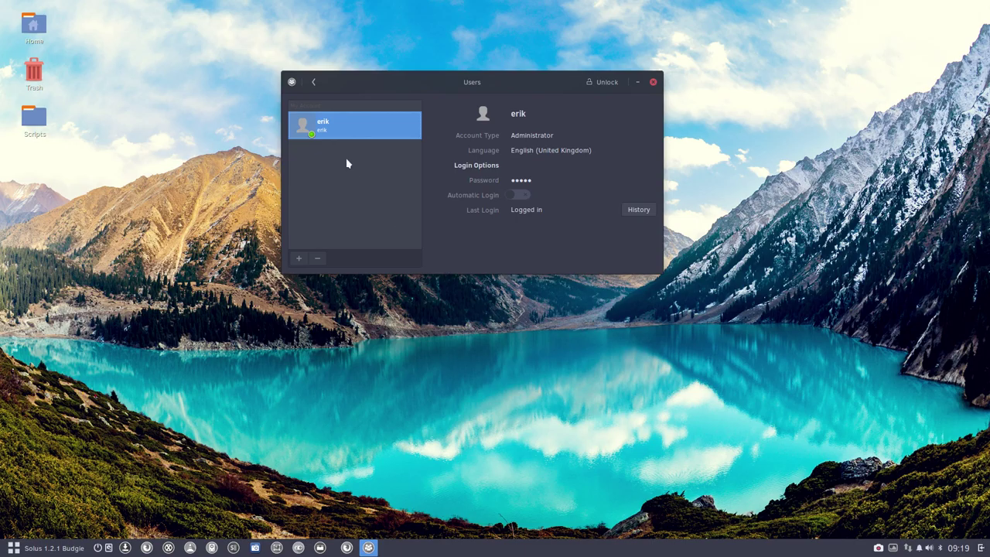
{"action": "left_click", "coordinate": [313, 82]}
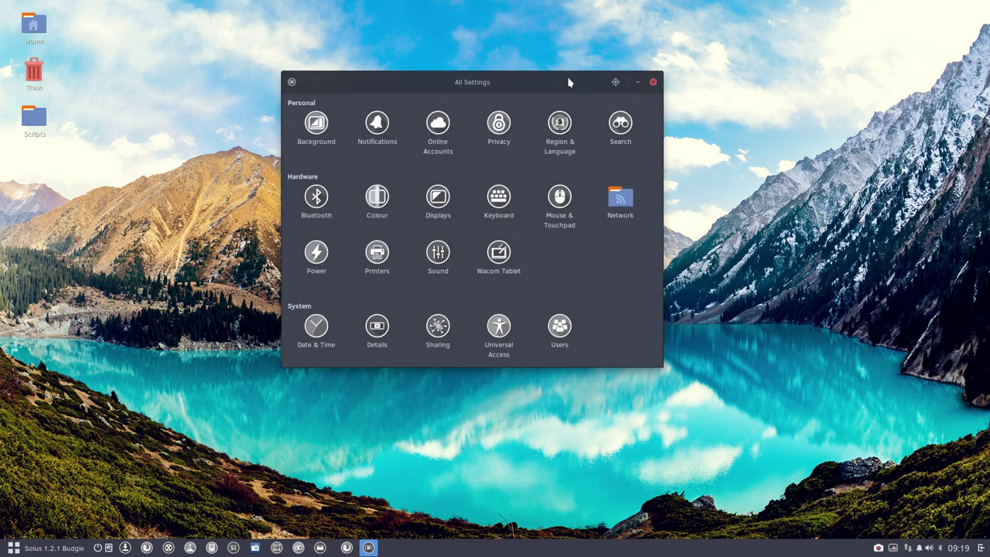
{"action": "left_click", "coordinate": [653, 82]}
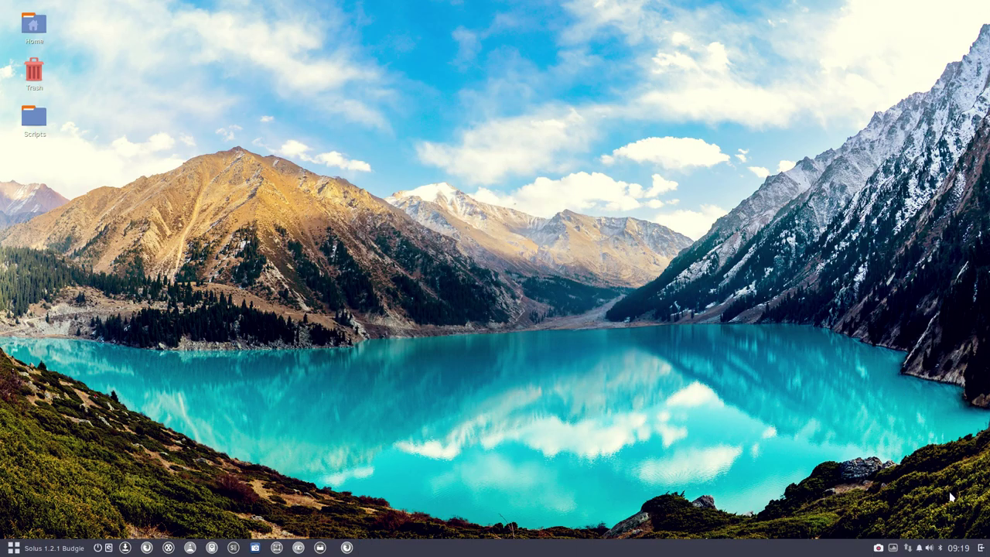
{"action": "left_click", "coordinate": [981, 547]}
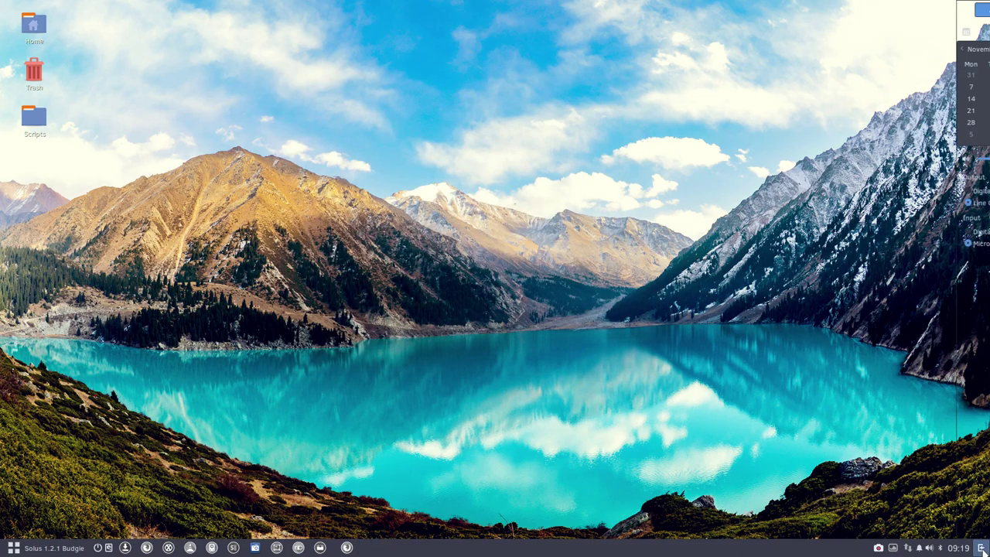
{"action": "left_click", "coordinate": [980, 13]}
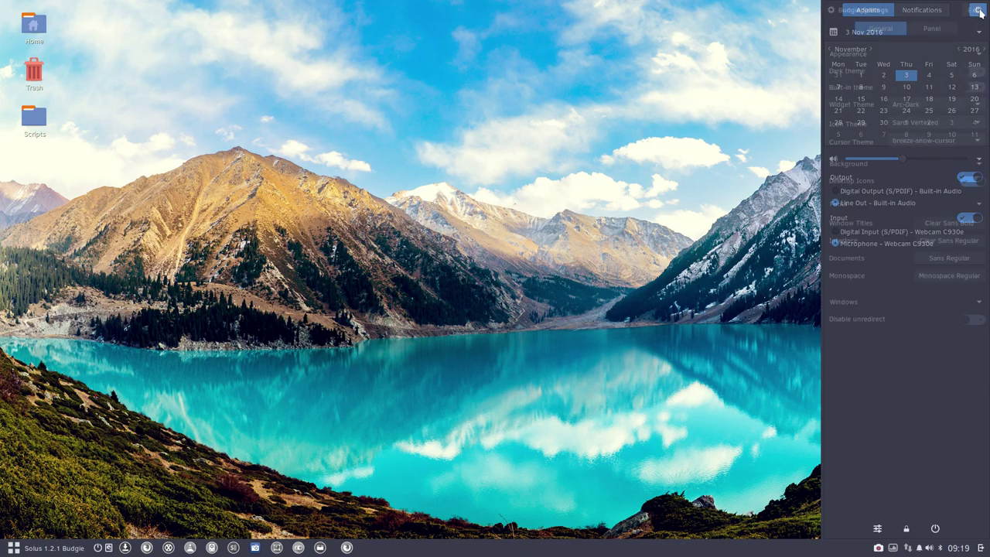
{"action": "left_click", "coordinate": [940, 29]}
{"action": "left_click", "coordinate": [898, 30]}
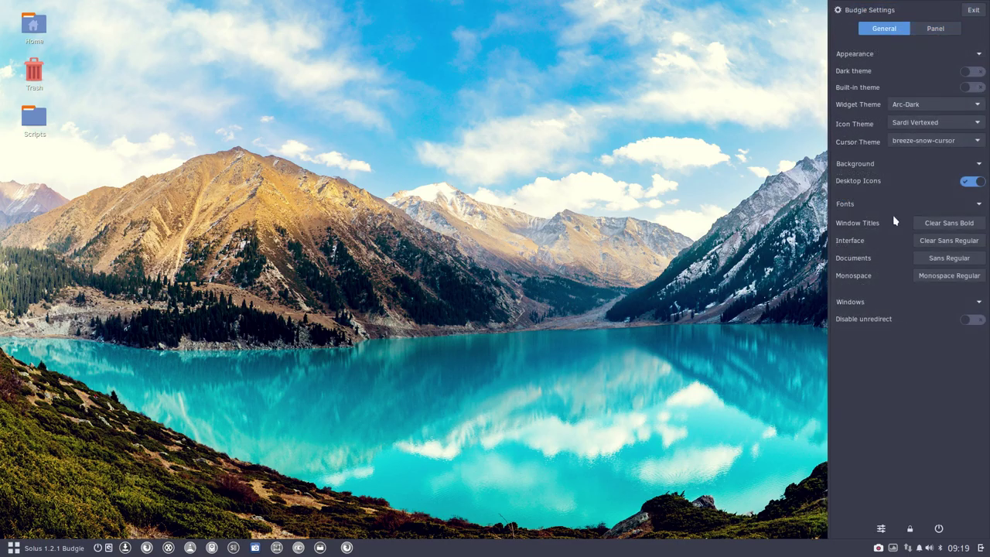
{"action": "left_click", "coordinate": [932, 31]}
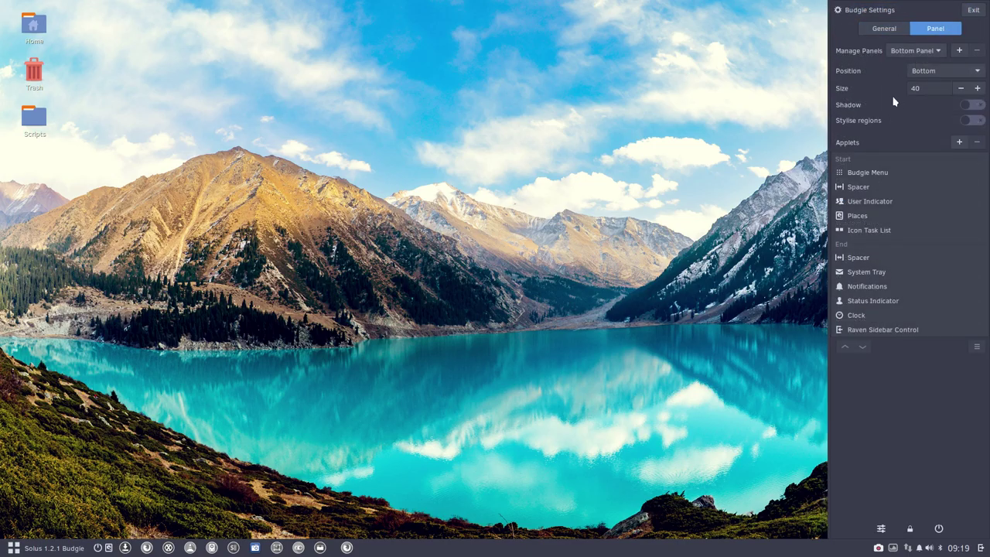
{"action": "left_click", "coordinate": [873, 172]}
{"action": "left_click", "coordinate": [977, 347]}
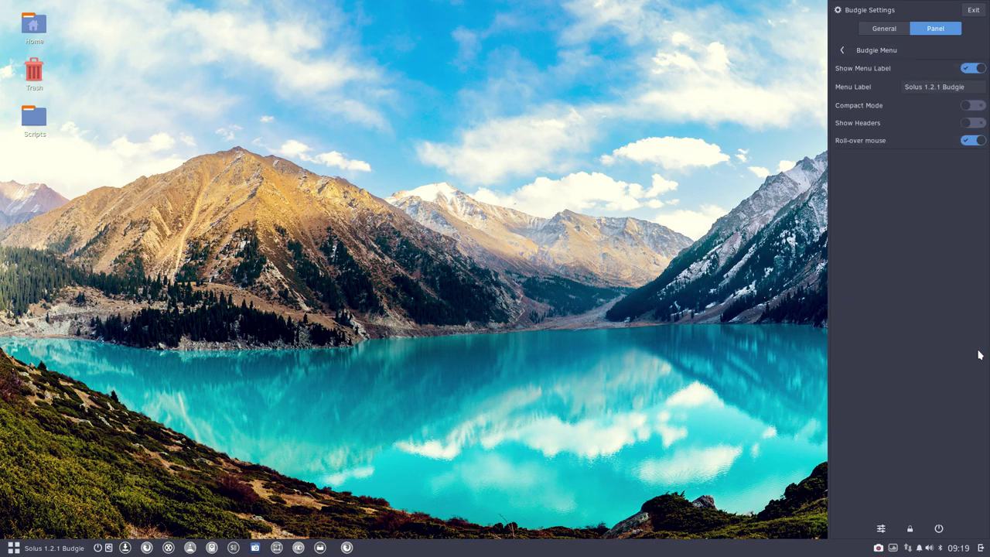
{"action": "left_click", "coordinate": [973, 11]}
{"action": "left_click", "coordinate": [575, 129]}
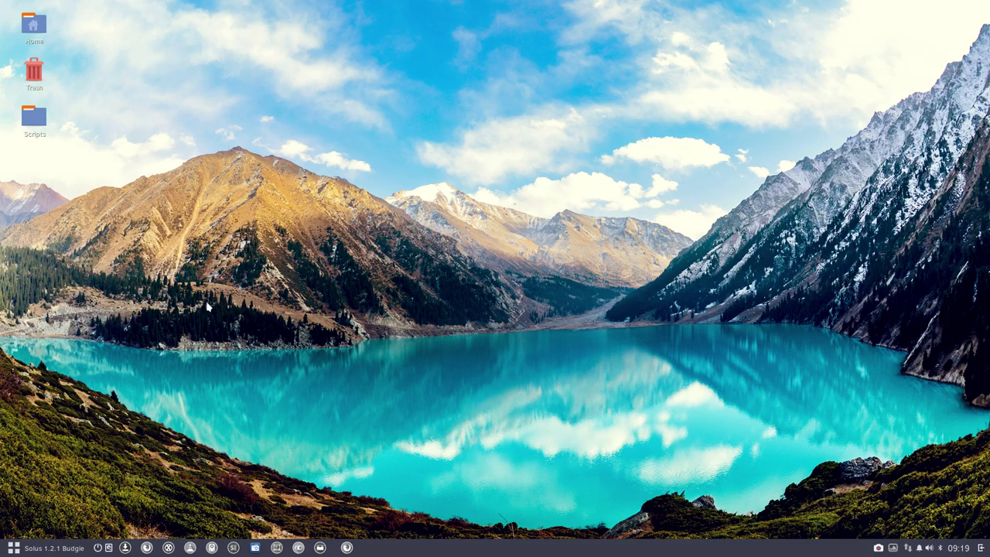
{"action": "left_click", "coordinate": [44, 551]}
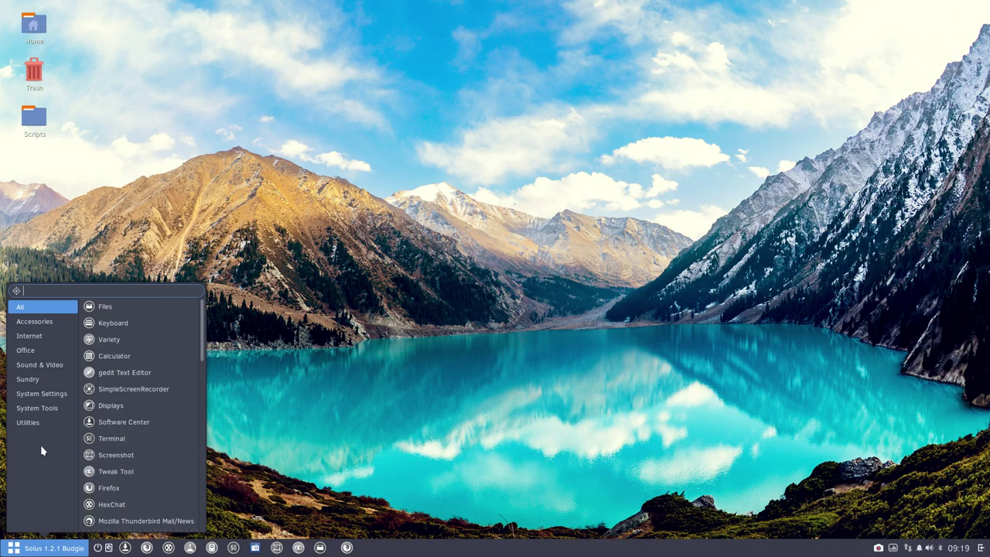
{"action": "left_click", "coordinate": [31, 422]}
{"action": "left_click", "coordinate": [42, 411]}
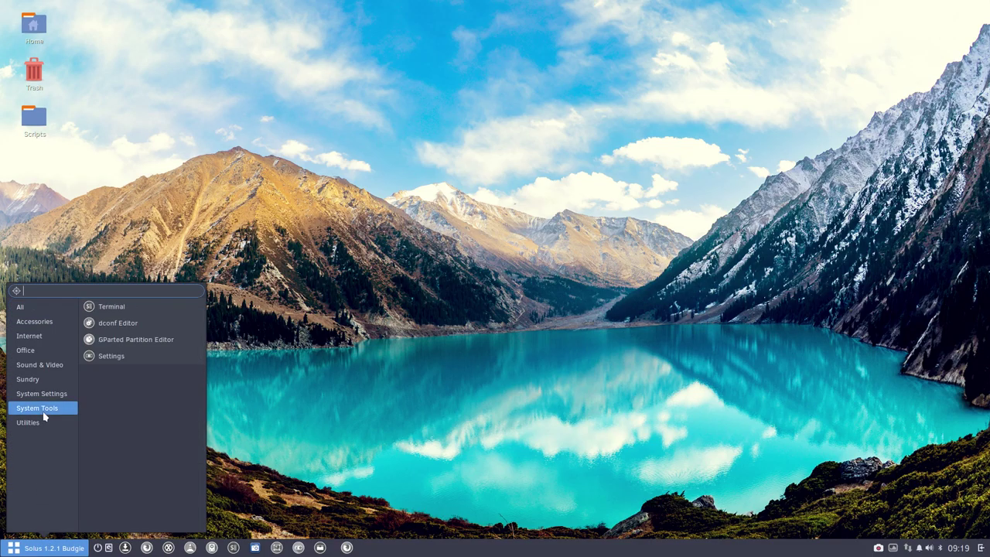
{"action": "left_click", "coordinate": [53, 395]}
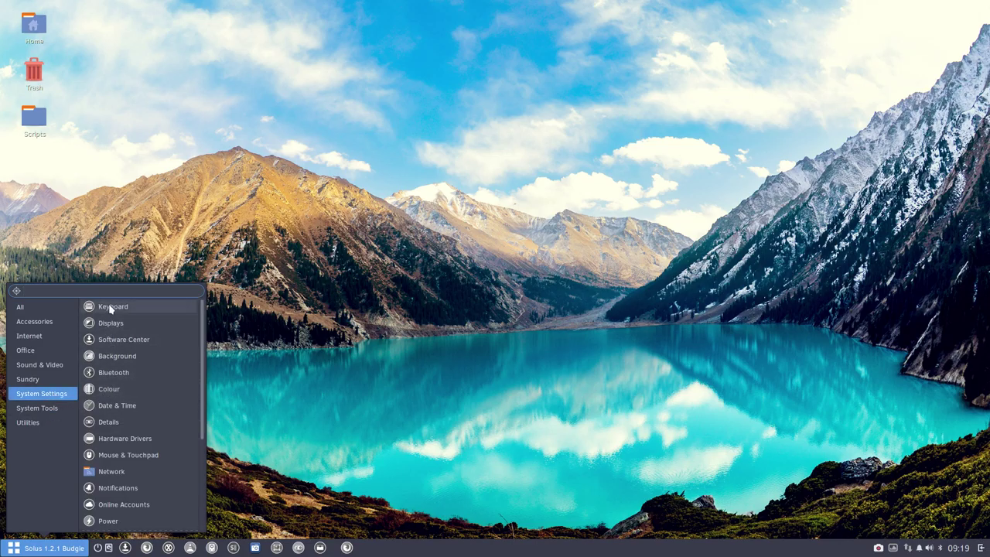
{"action": "scroll", "coordinate": [122, 450], "scroll_direction": "down", "scroll_amount": 4}
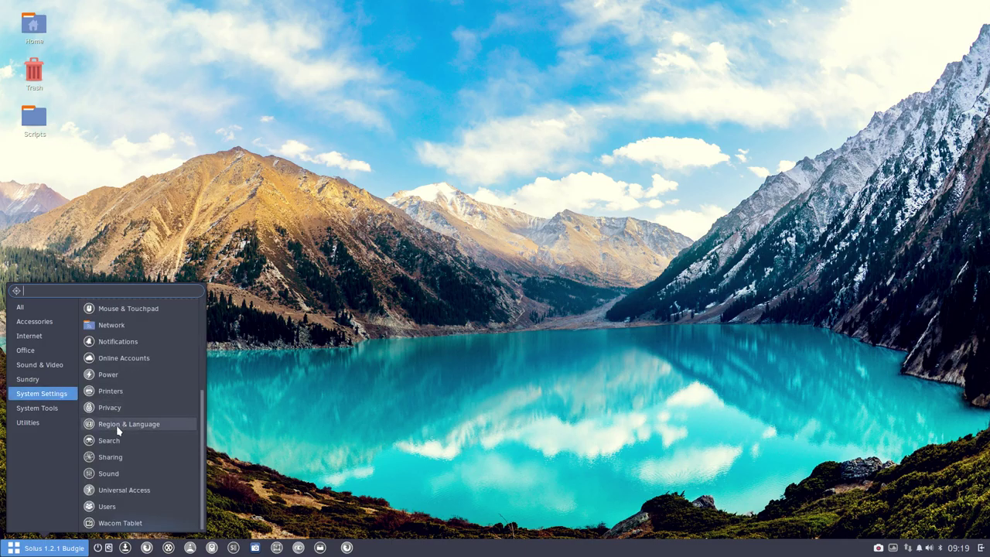
{"action": "left_click", "coordinate": [476, 304]}
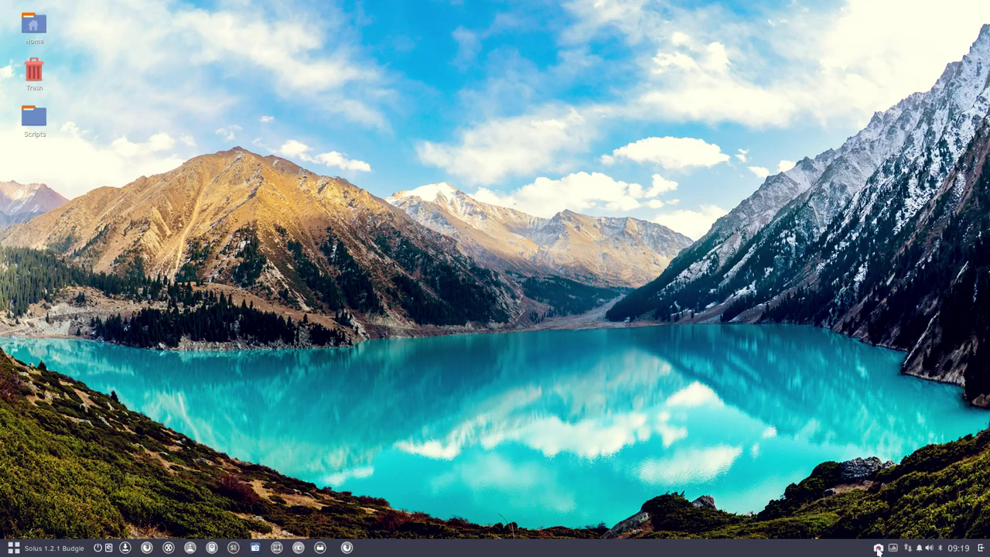